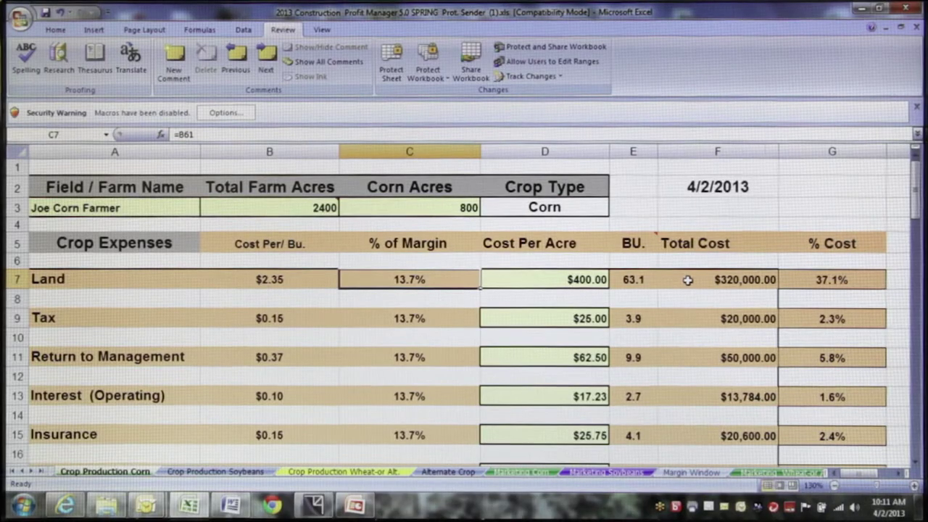
- Set the cost per acre of Return to Management to 0 and of Land to 300
click(687, 281)
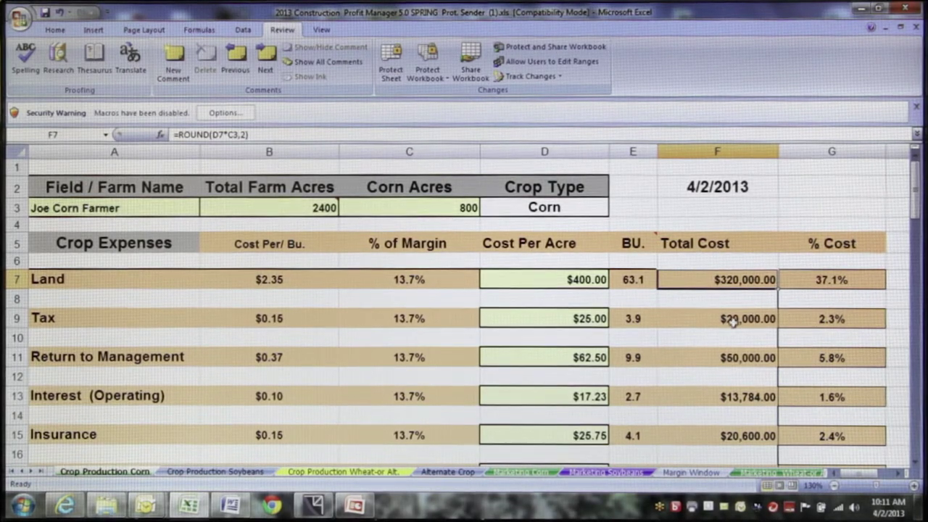
click(754, 319)
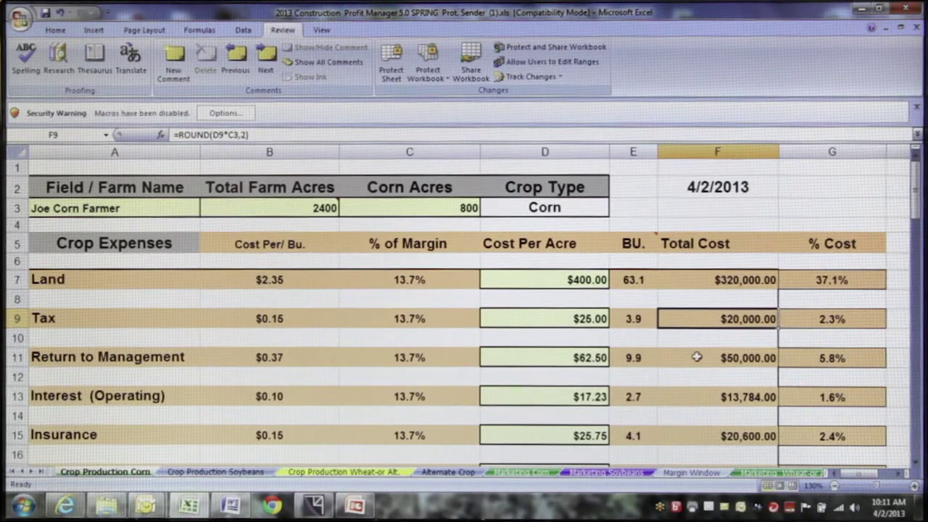
click(697, 392)
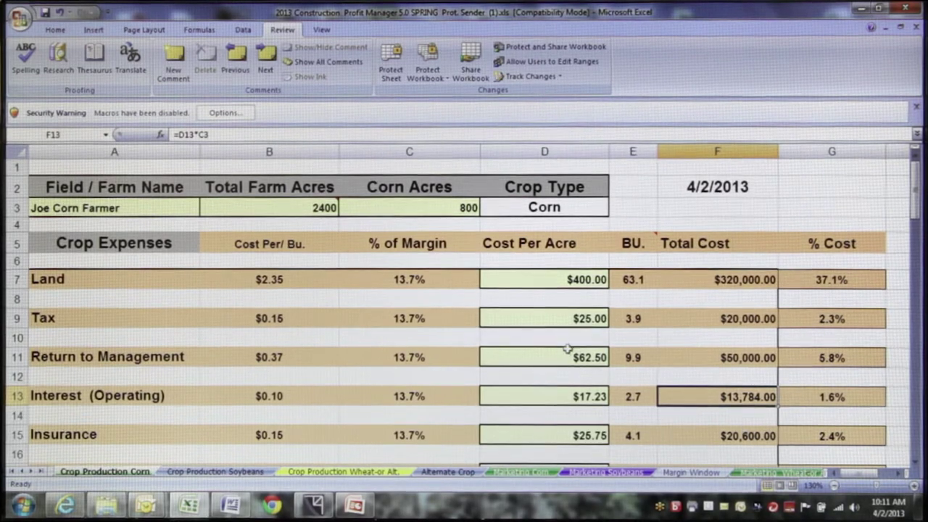
text(0)
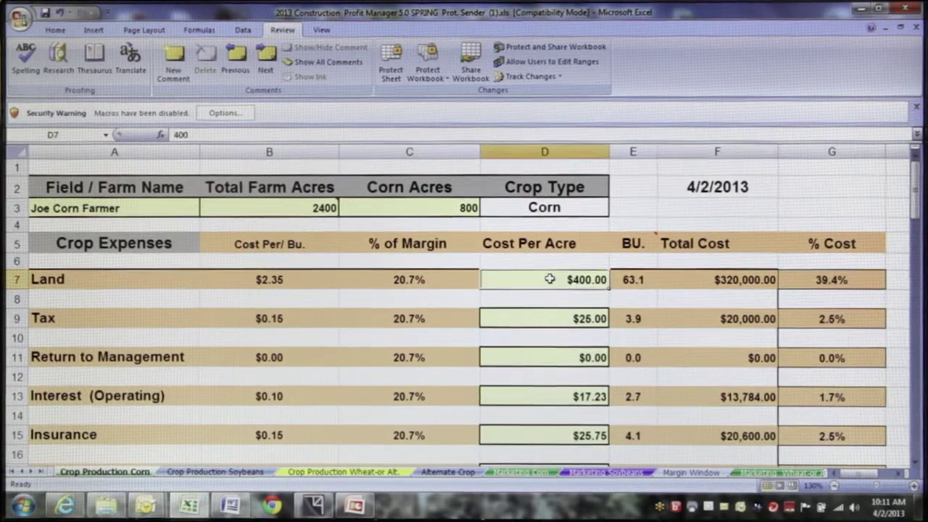
text(300)
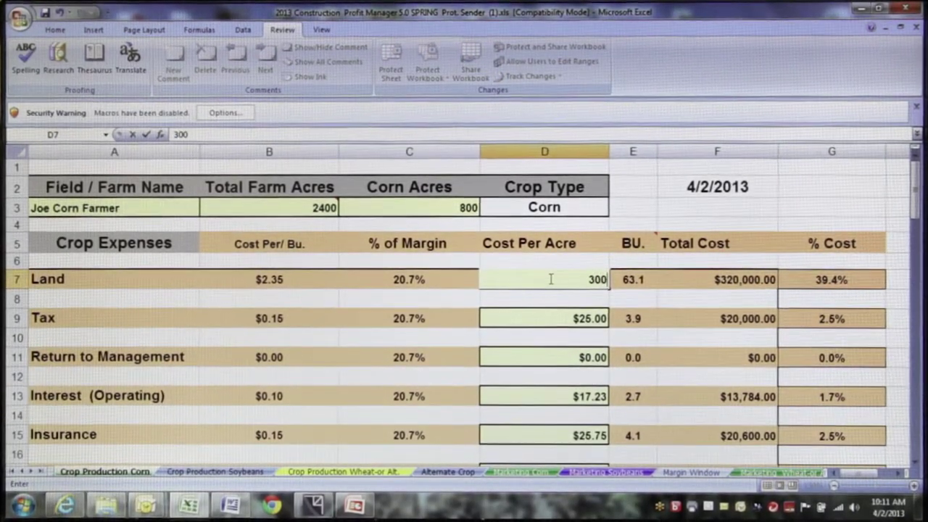
click(457, 287)
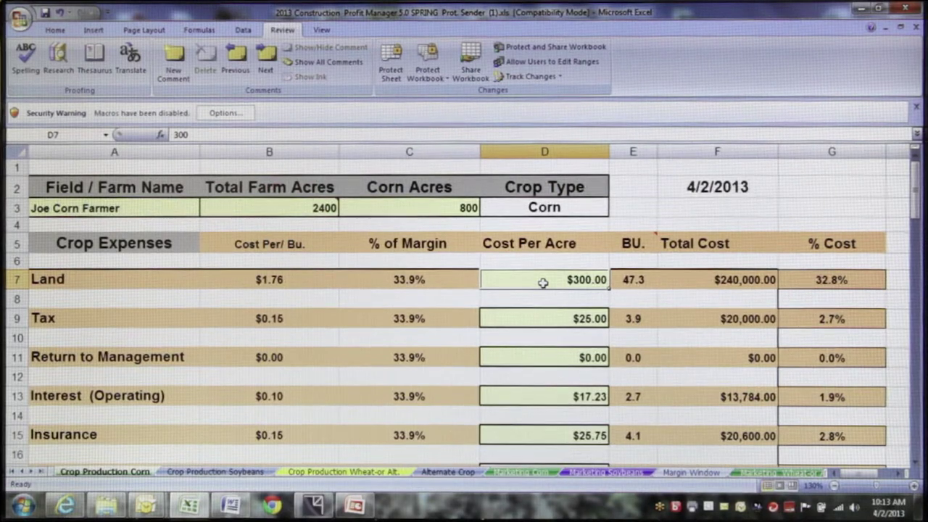
- Try a Land cost per acre of 350, check the bushels needed, and undo the change
key(BackSpace)
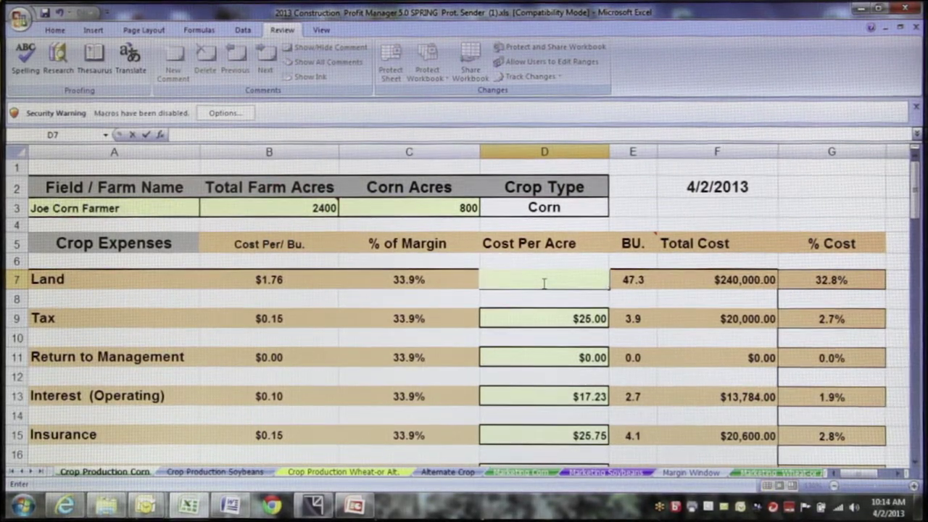
text(350)
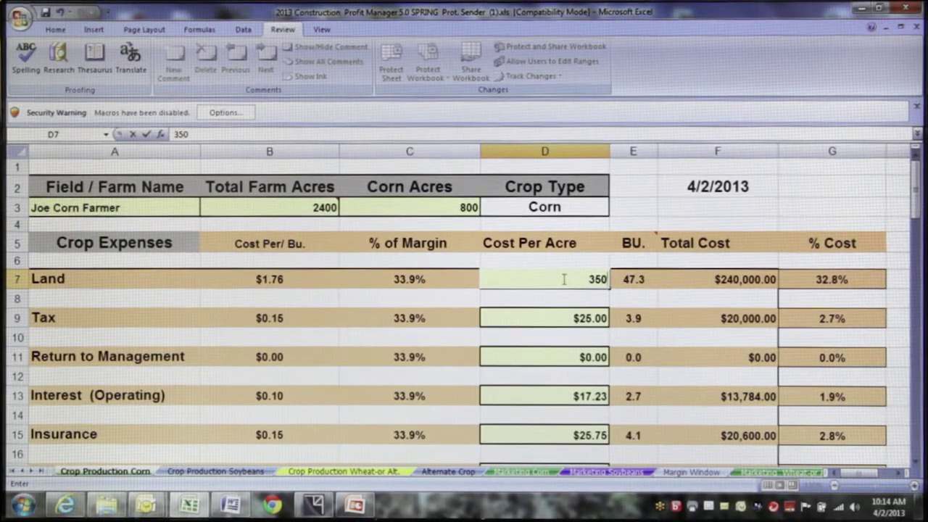
click(588, 279)
click(624, 280)
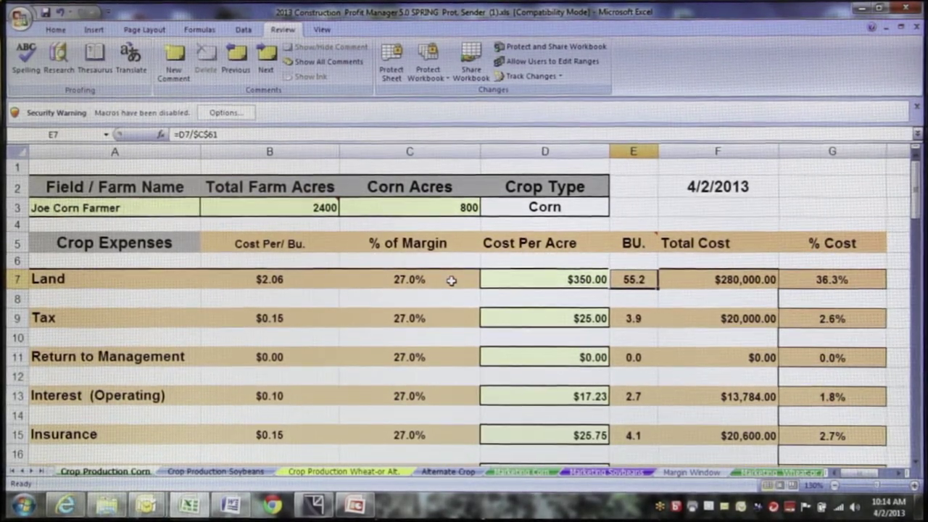
click(61, 12)
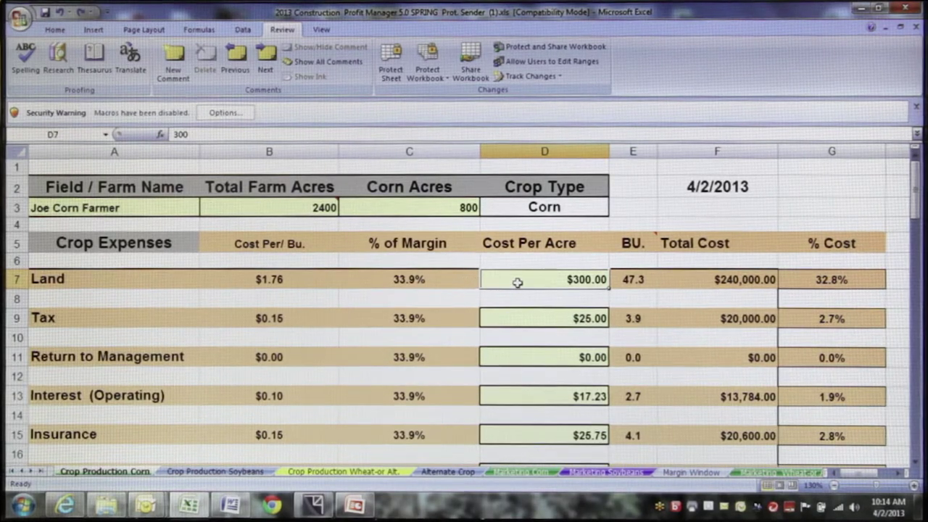
- Set Land's cost per acre to 350 and check its percent of margin and cost per bushel
text(3)
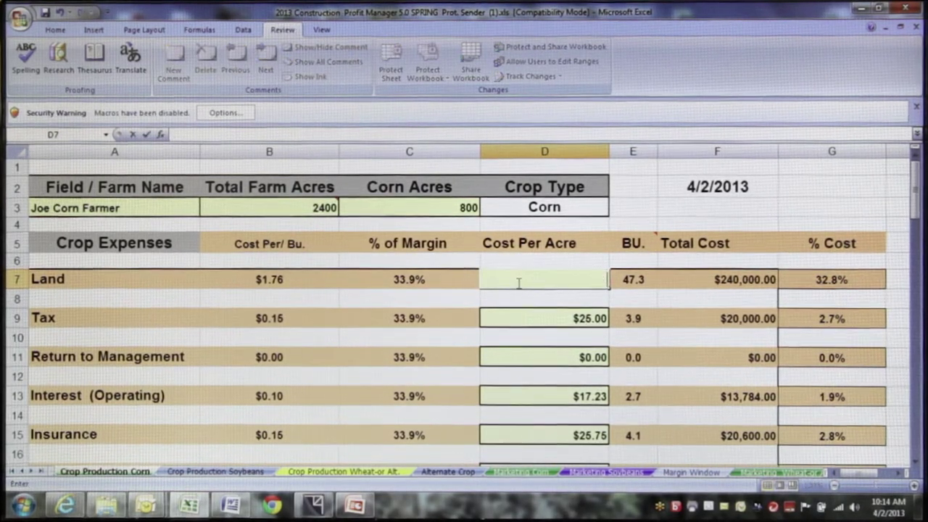
text(50)
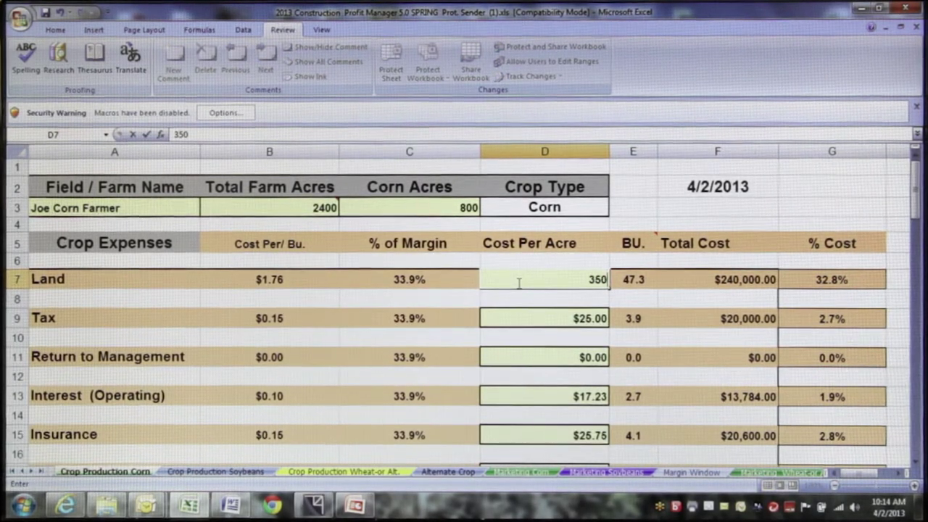
click(459, 281)
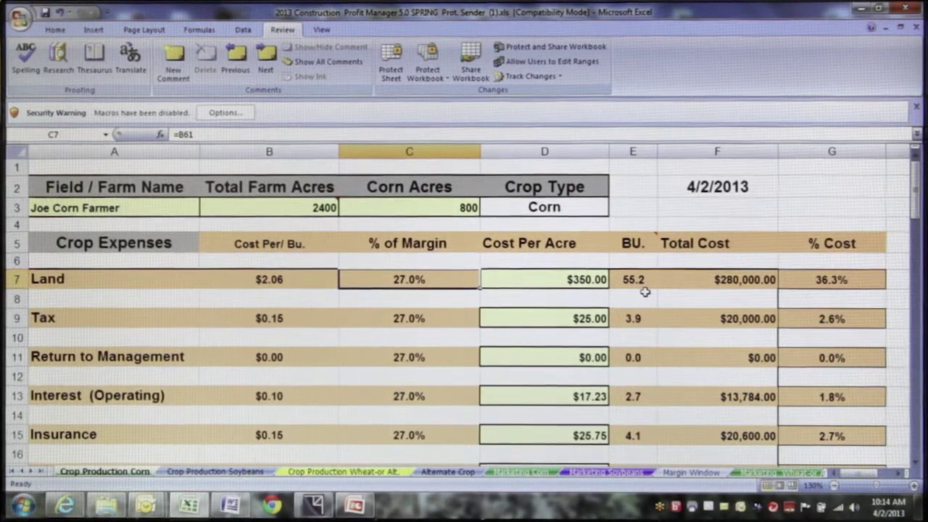
click(315, 279)
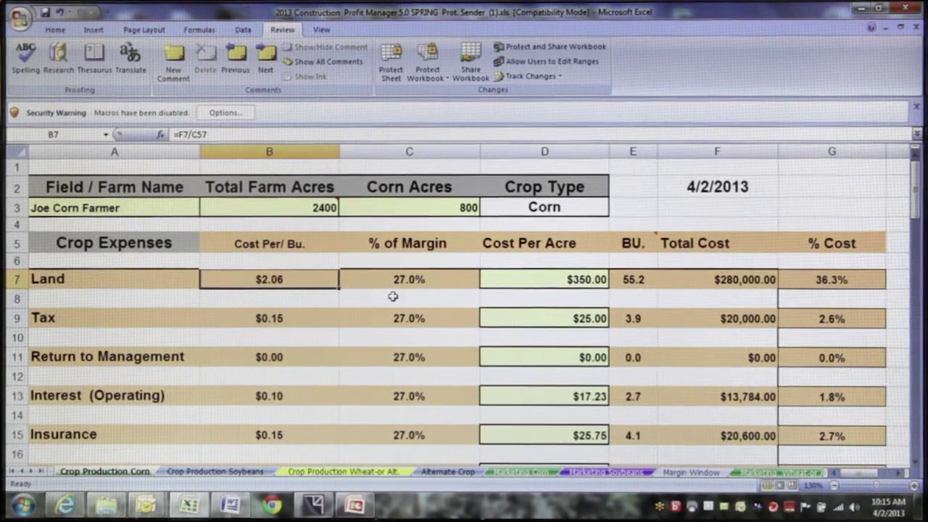
- Set Land's cost per acre to 300 and check the cost per bushel for Land and Tax
click(505, 285)
text(300)
click(303, 275)
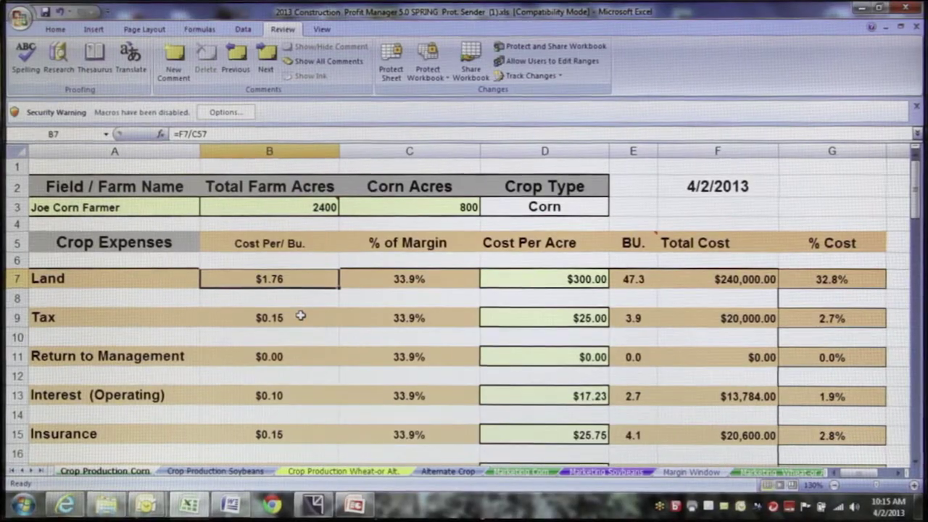
click(300, 317)
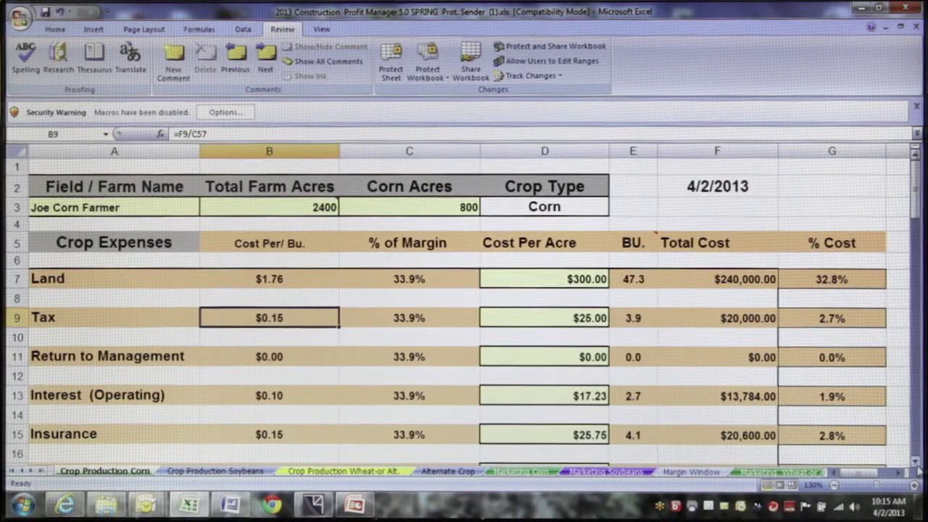
- Examine the cost per acre, total cost, margin and percent cost figures of the Interest (Operating) and Insurance rows
scroll(899, 457, down, 1)
scroll(523, 301, down, 1)
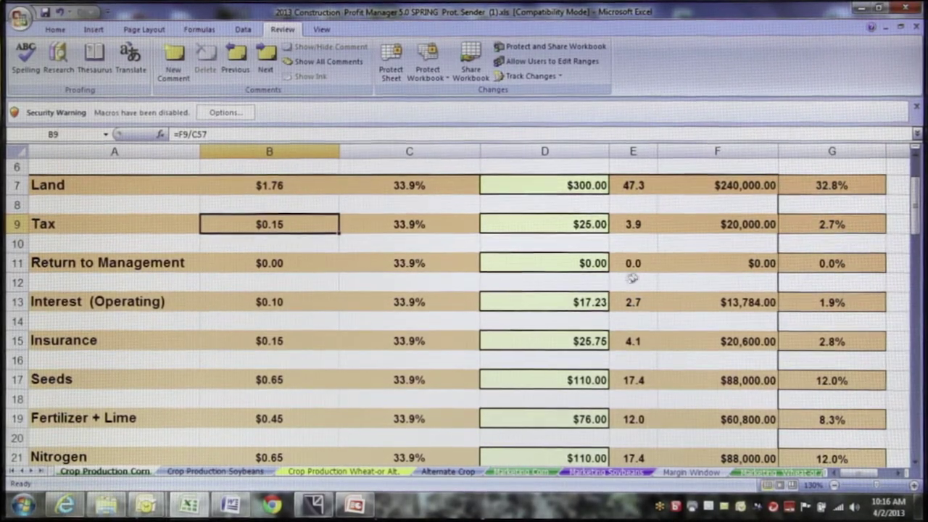
click(520, 302)
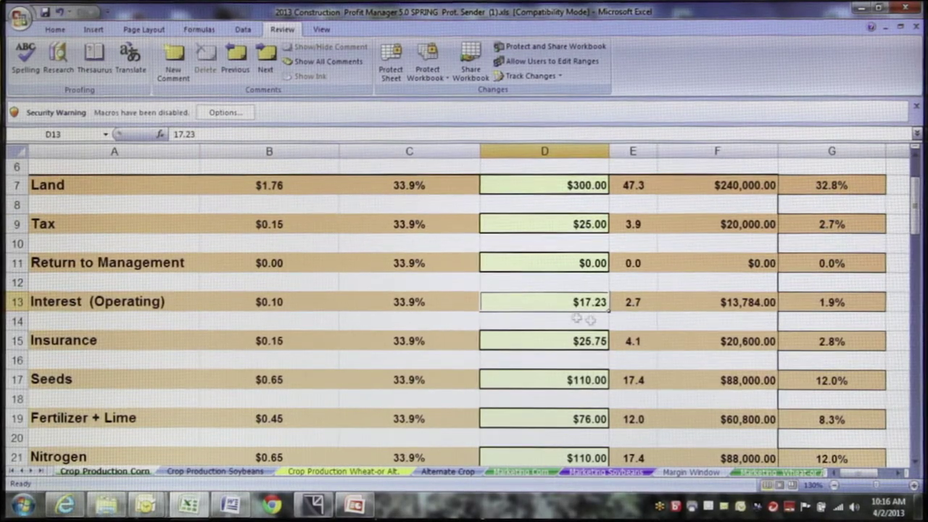
click(698, 305)
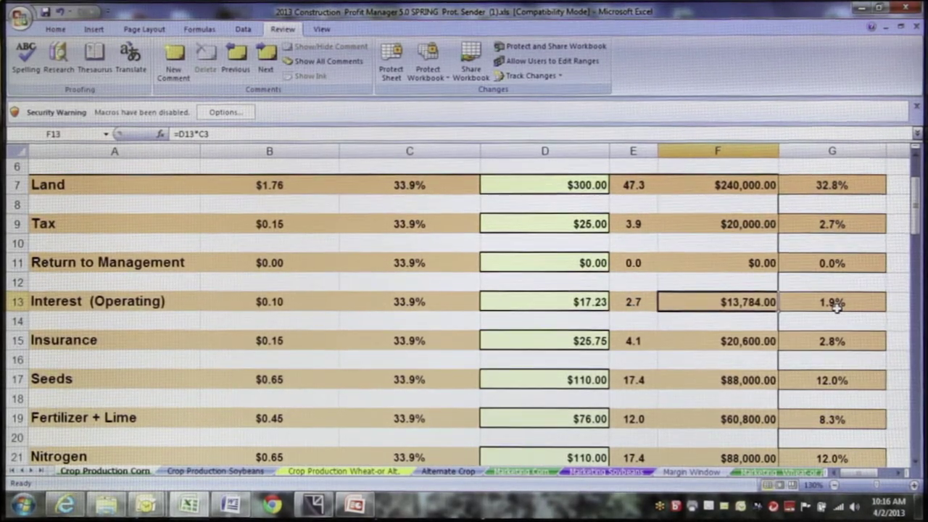
click(455, 310)
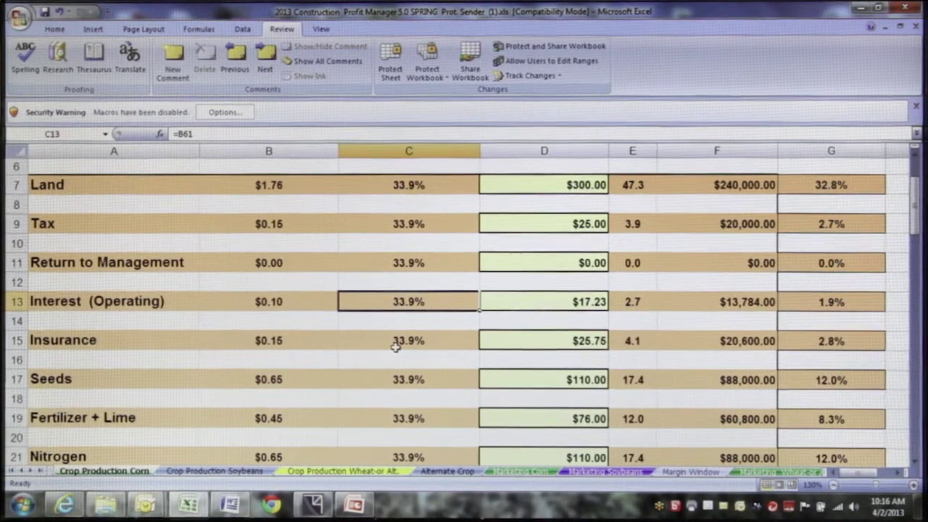
click(522, 340)
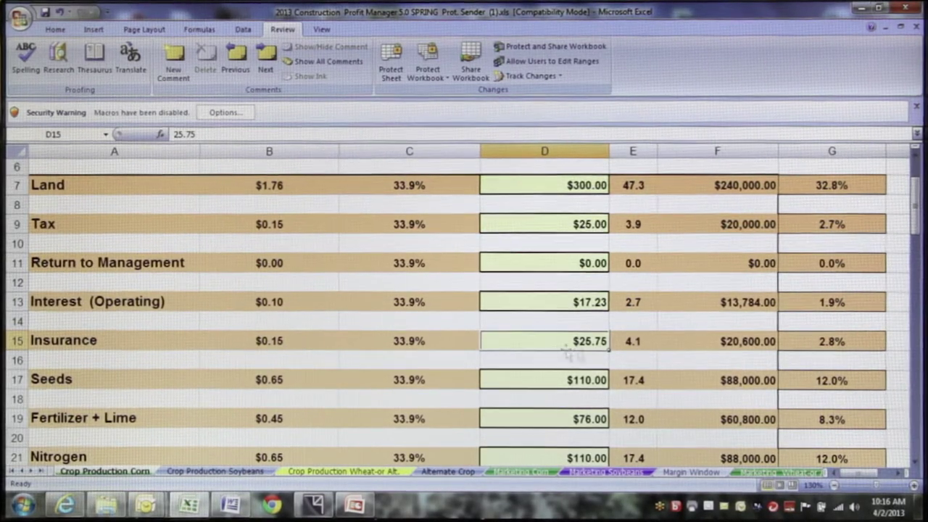
click(807, 344)
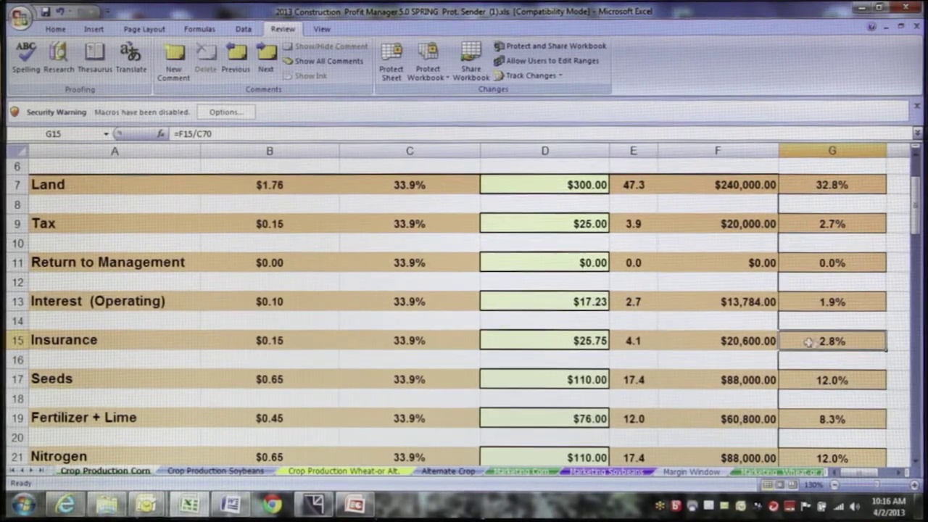
- Set Insurance's cost per acre to 36 and check its total cost, percent cost and cost per bushel
click(541, 338)
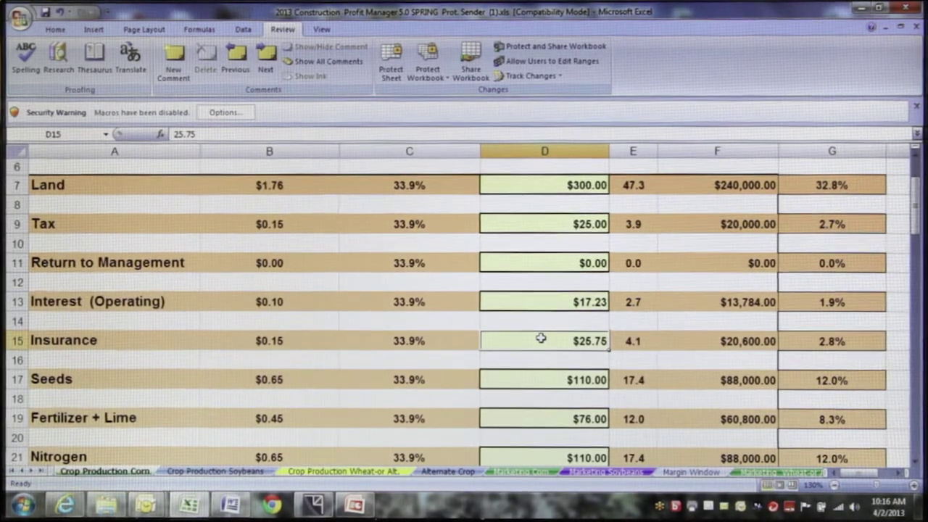
key(BackSpace)
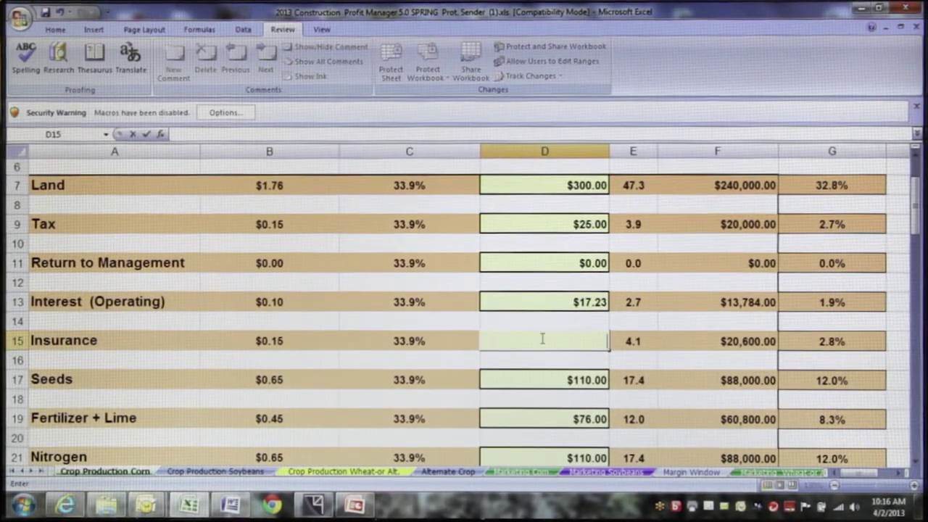
text(3)
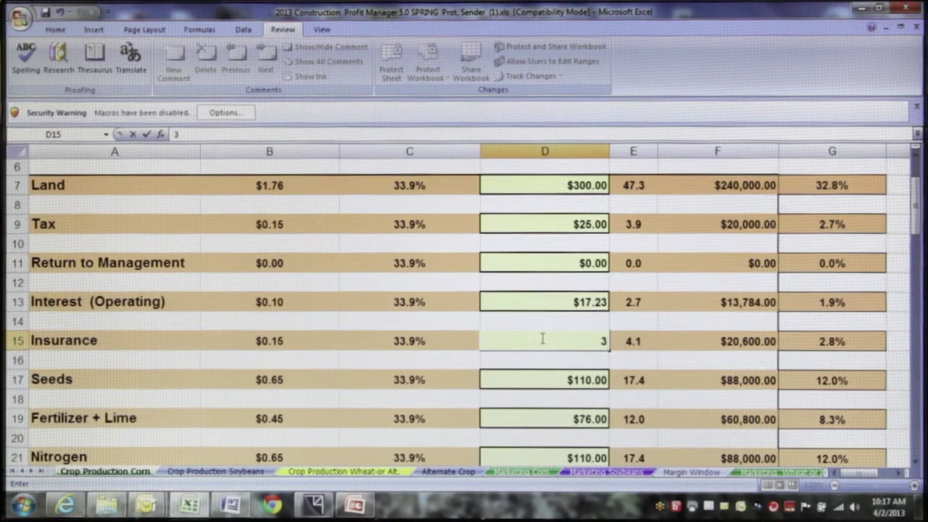
text(6)
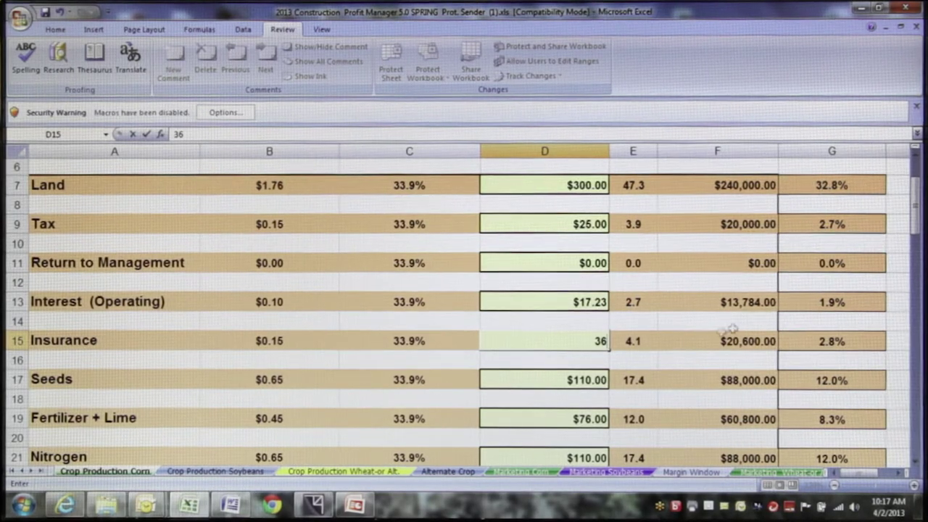
click(696, 341)
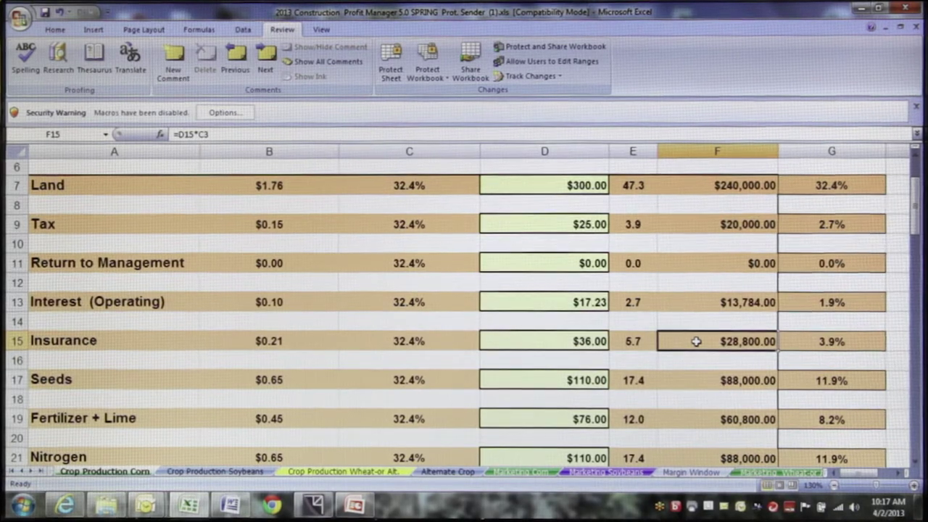
click(802, 344)
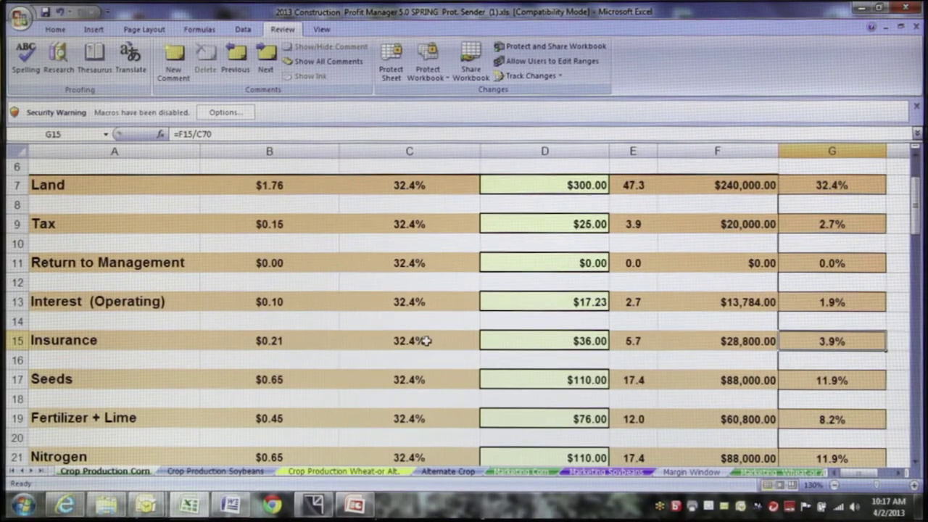
click(300, 339)
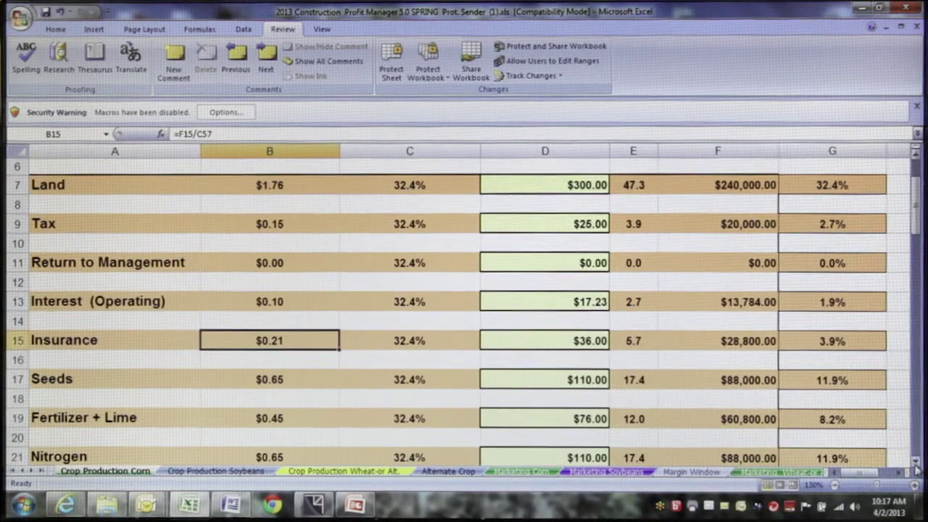
- Examine the Seeds row's cost per bushel, percent cost and bushels needed
scroll(916, 470, down, 3)
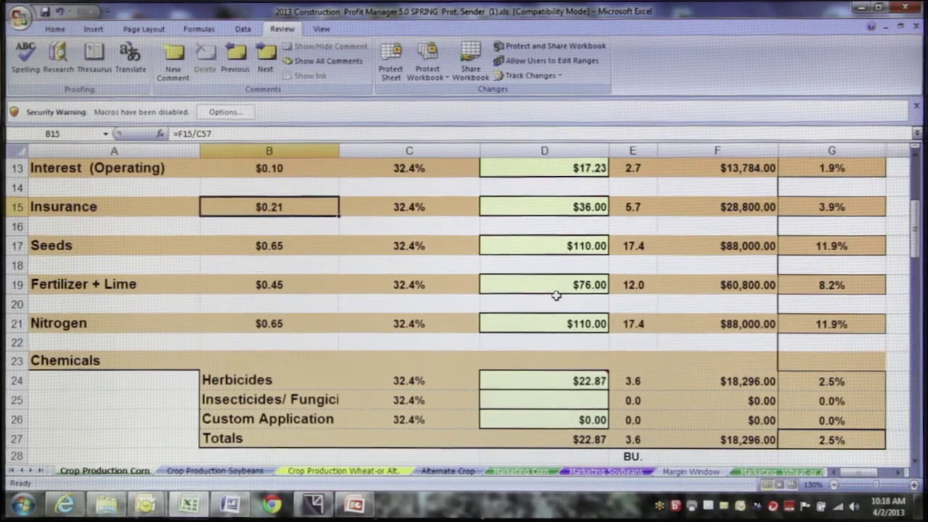
click(295, 249)
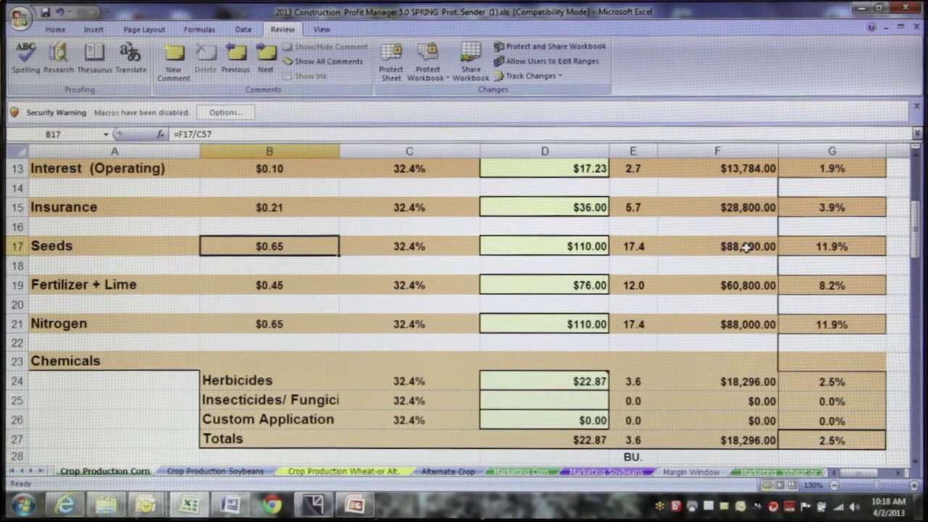
click(790, 245)
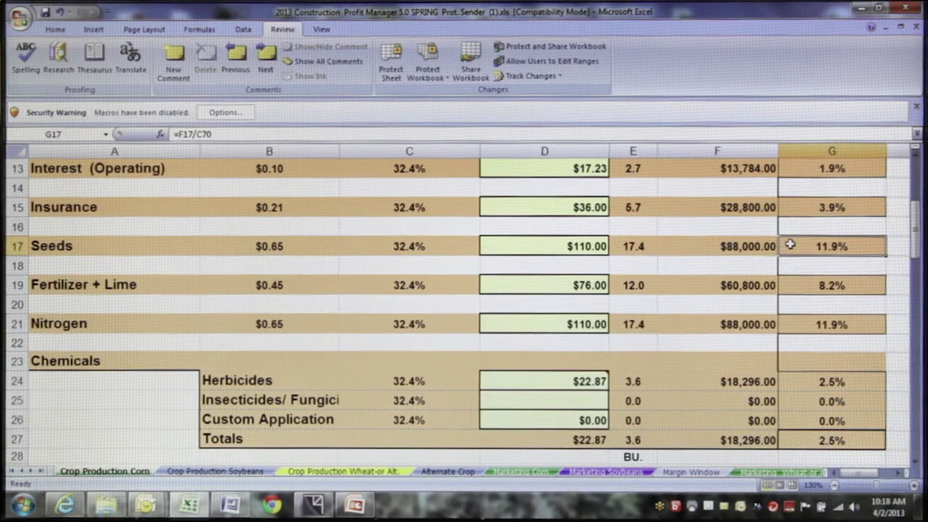
click(630, 246)
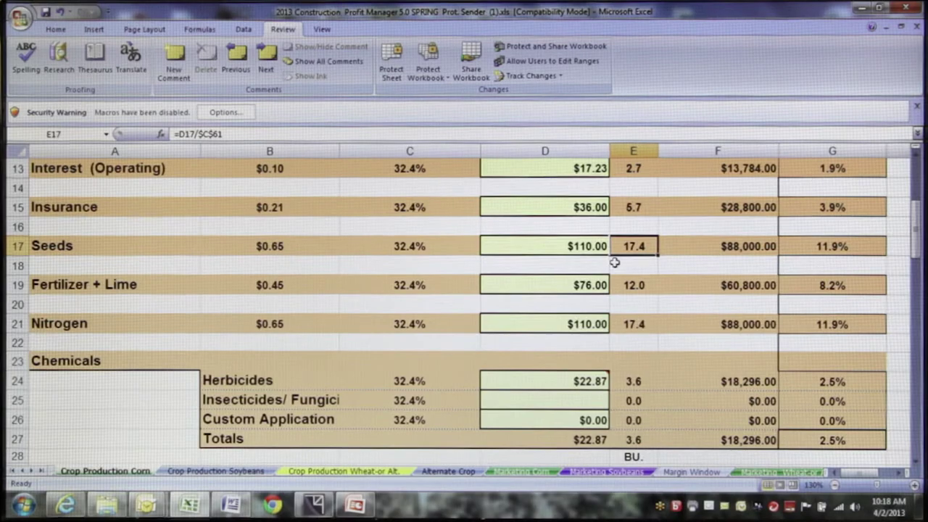
- Review the costs in the Chemicals and Field Operations sections of the corn production sheet
click(916, 461)
click(916, 461)
click(916, 461)
click(916, 461)
click(916, 461)
click(916, 462)
click(916, 462)
click(915, 461)
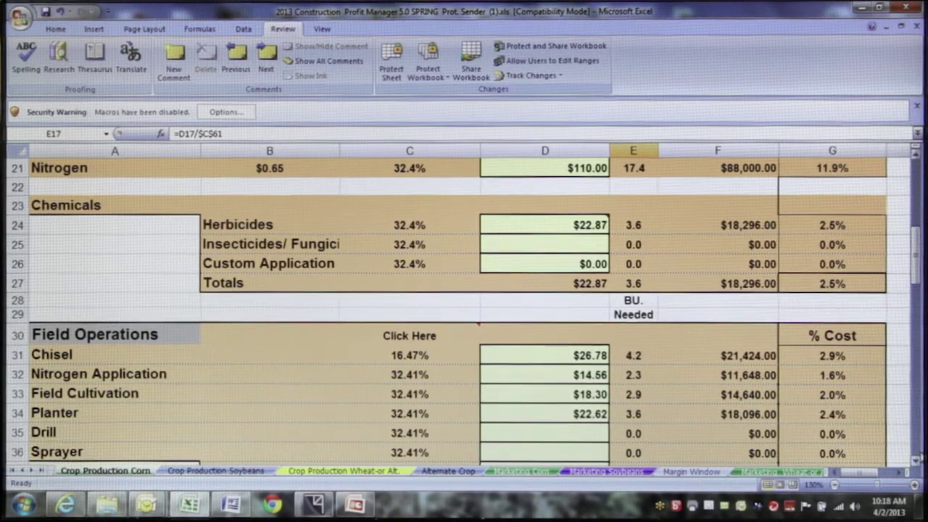
click(916, 461)
scroll(916, 461, down, 2)
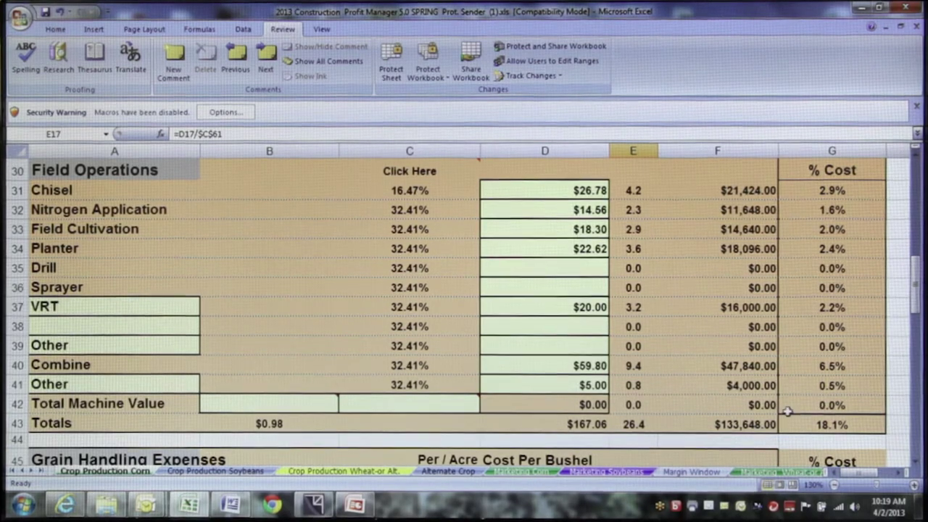
- Check the Field Operations totals for percent cost and cost per bushel, and read the section's comment on which expenses to include
click(812, 424)
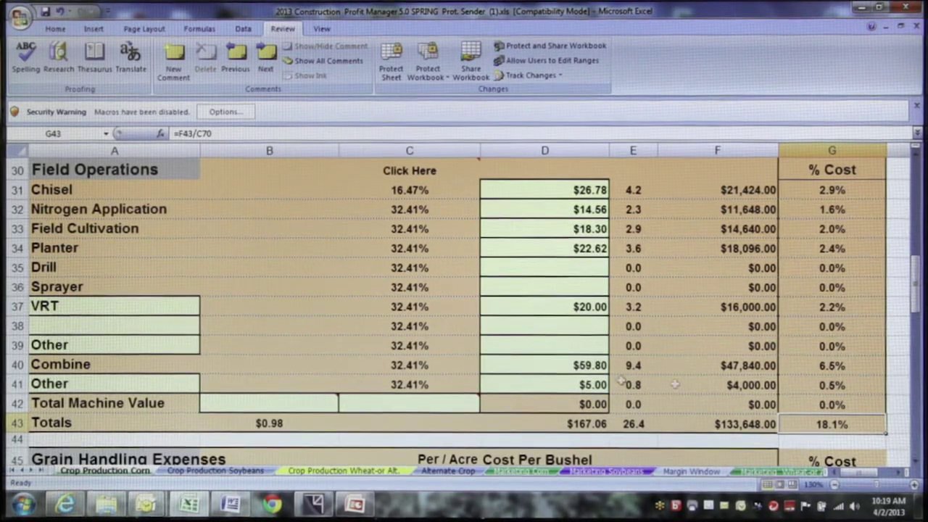
click(300, 422)
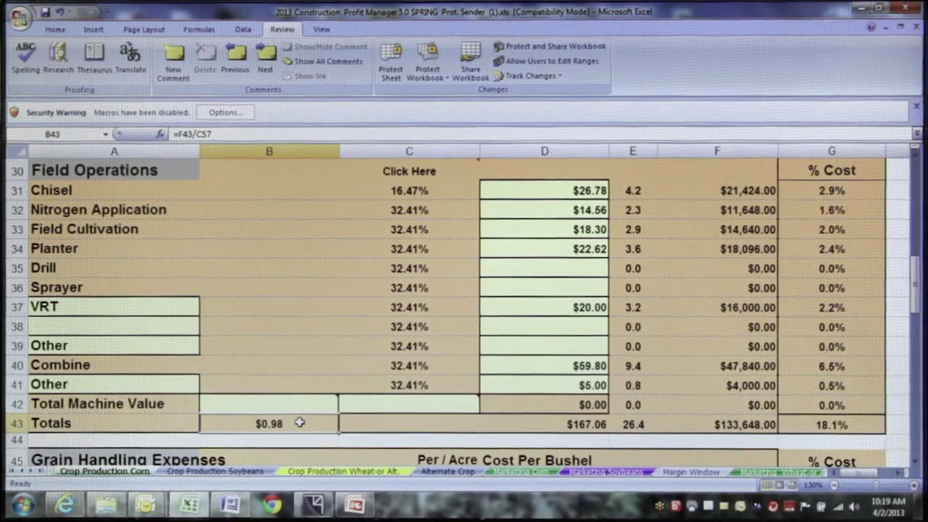
mouse_move(424, 167)
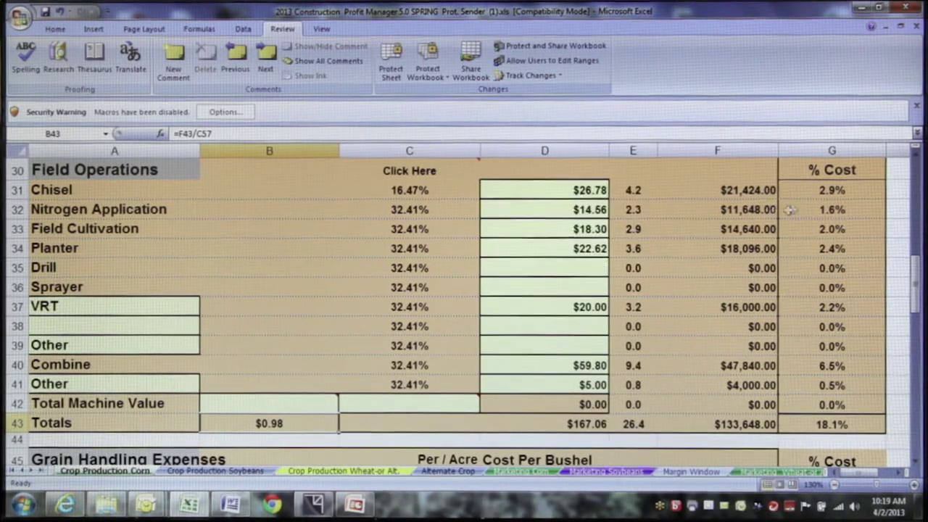
click(917, 158)
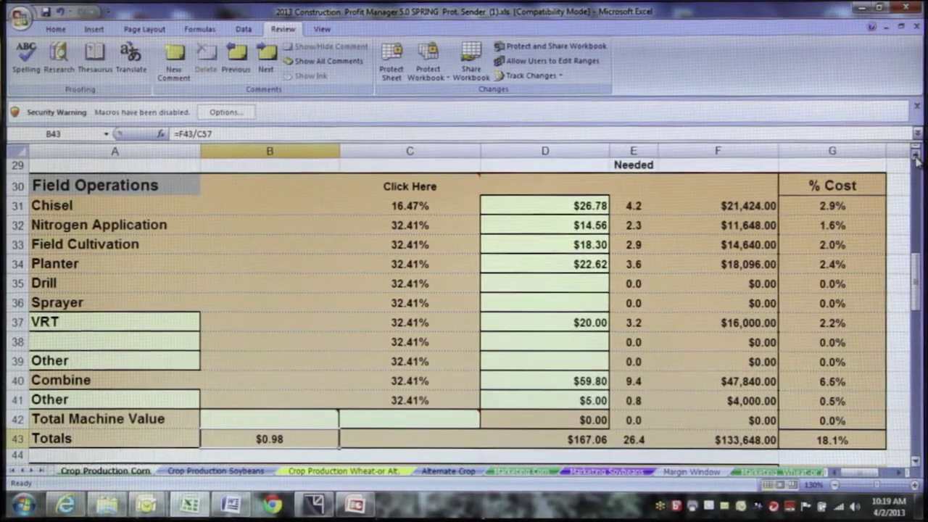
mouse_move(426, 188)
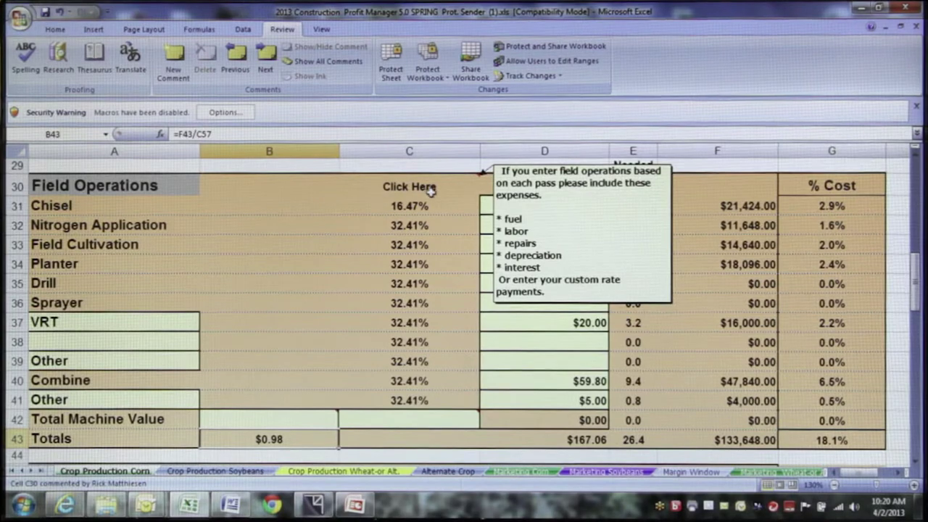
click(537, 258)
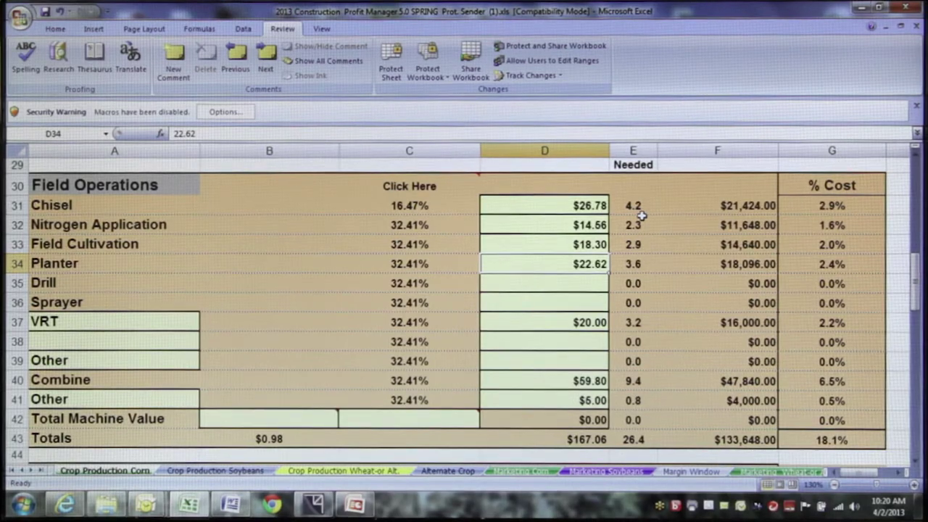
- Set the Dryer cost per bushel to 0.40 under Grain Handling Expenses and check its per-acre and total cost
click(915, 462)
drag(916, 463, 916, 462)
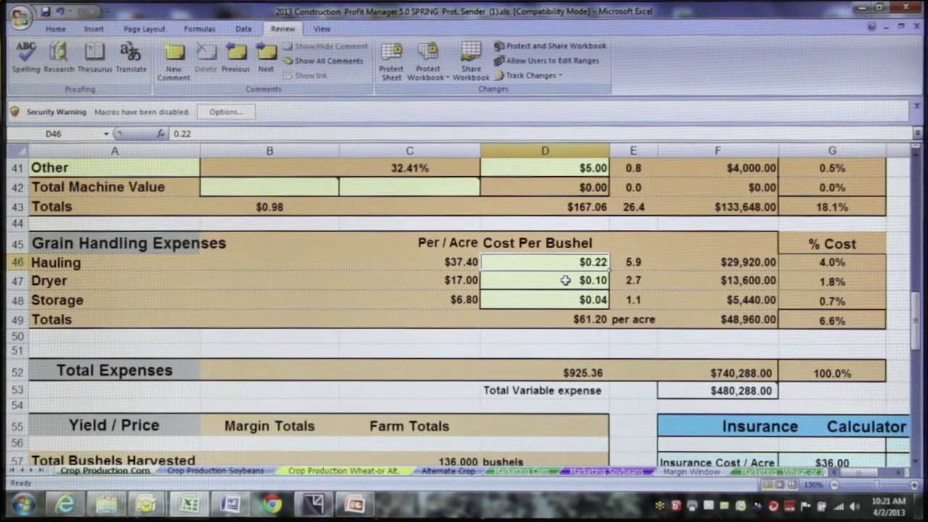
click(565, 280)
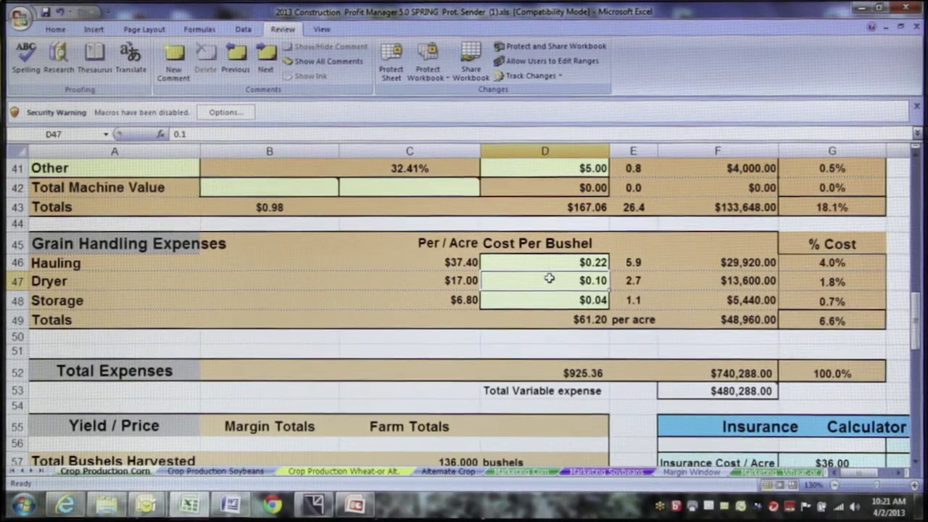
key(BackSpace)
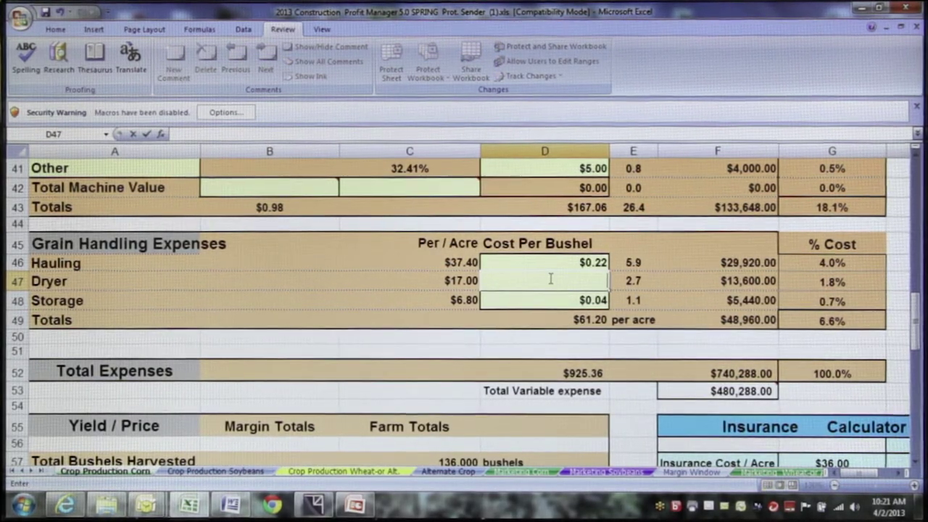
text(.40)
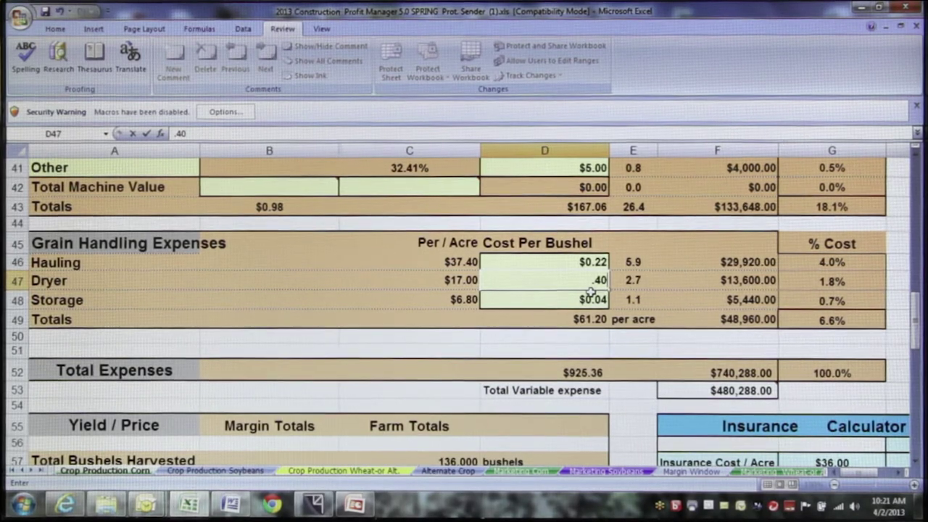
click(435, 279)
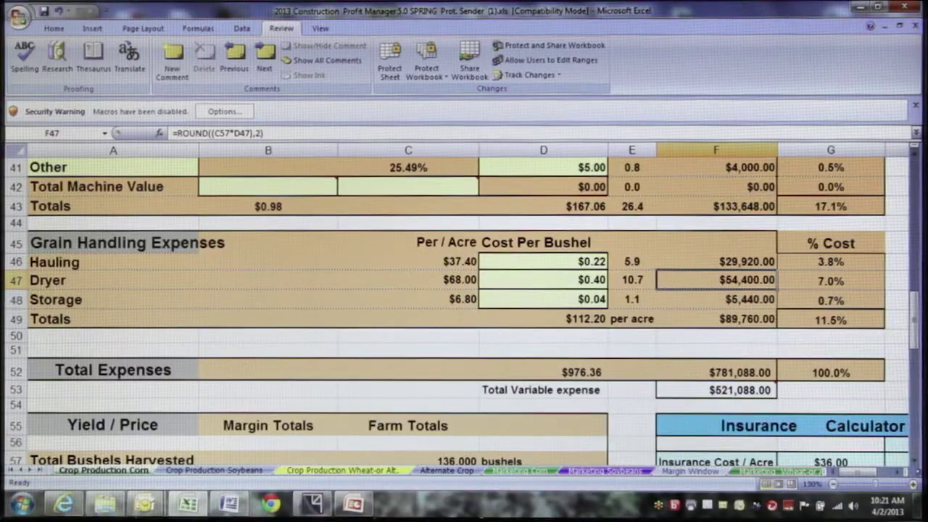
- Set the corn Market Price to 5.65 per bushel in the Yield / Price section and check the resulting margin
scroll(609, 316, down, 2)
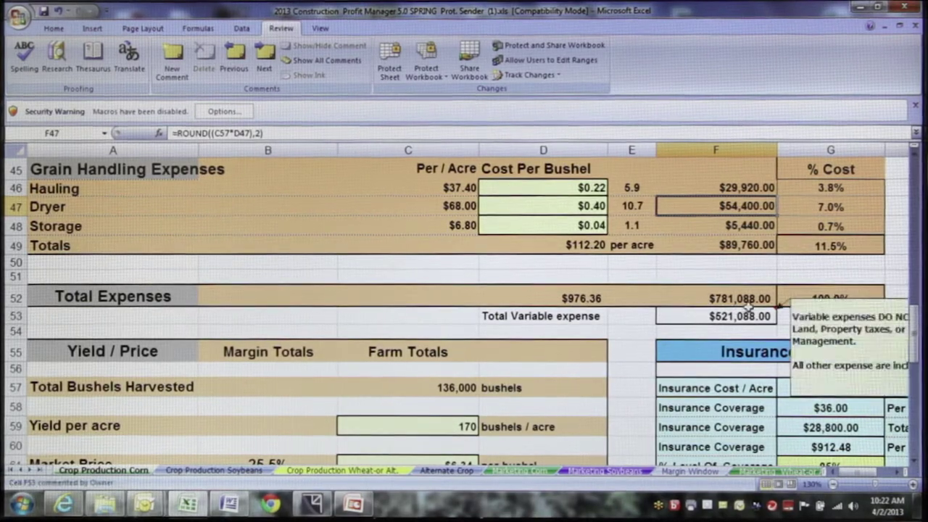
scroll(915, 462, down, 2)
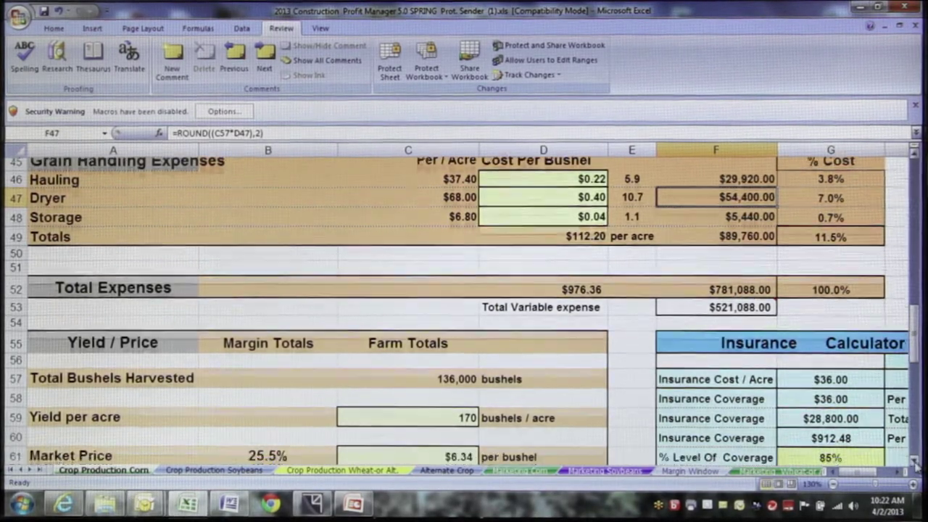
scroll(915, 462, down, 2)
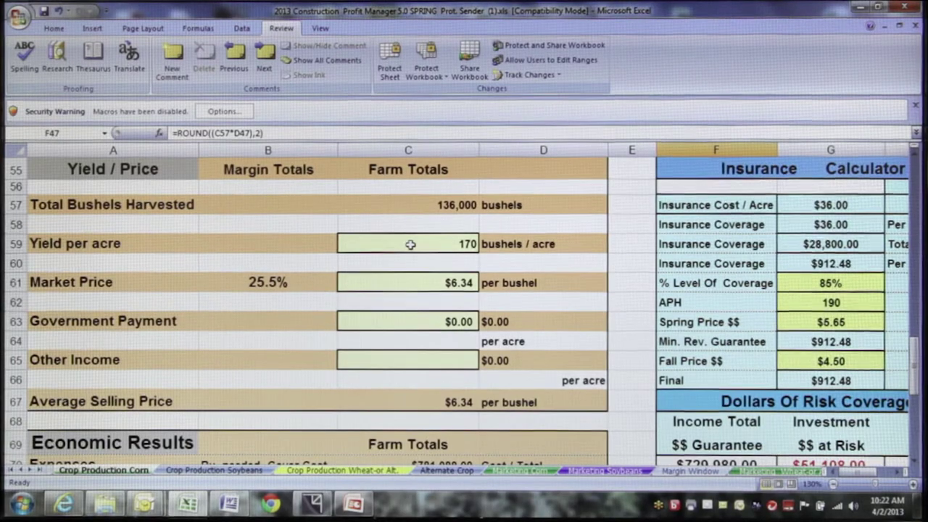
click(408, 282)
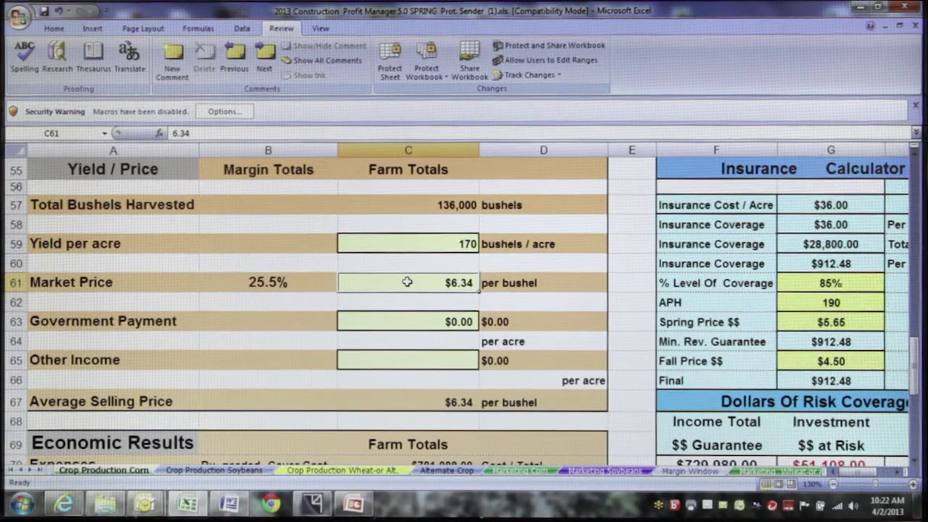
key(BackSpace)
text(5.)
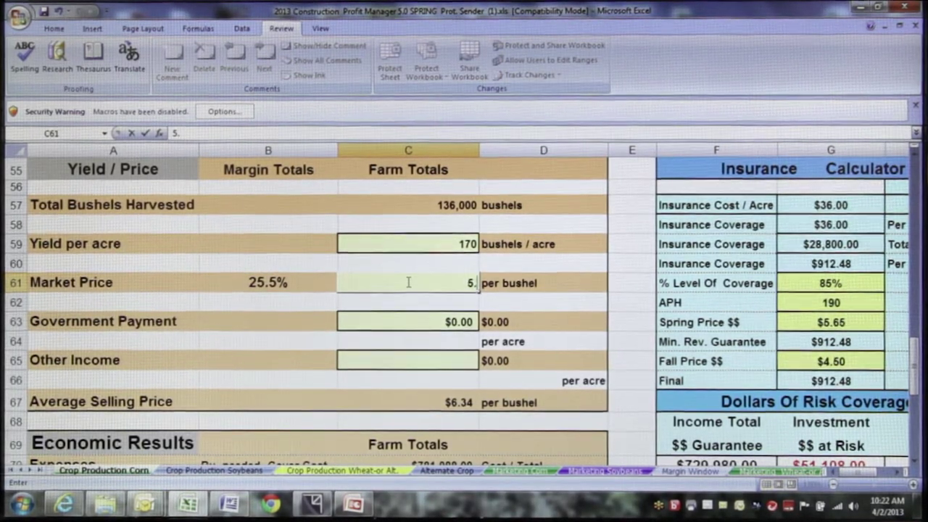
text(65)
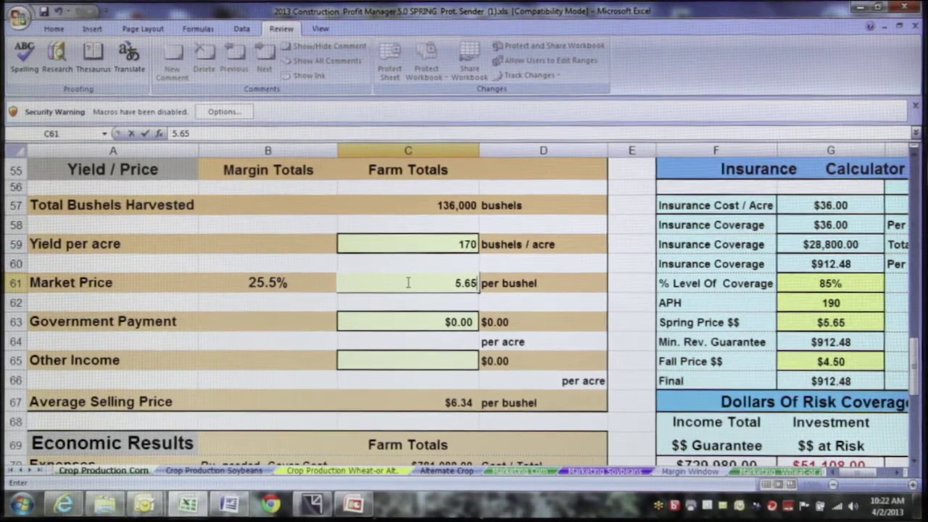
click(315, 285)
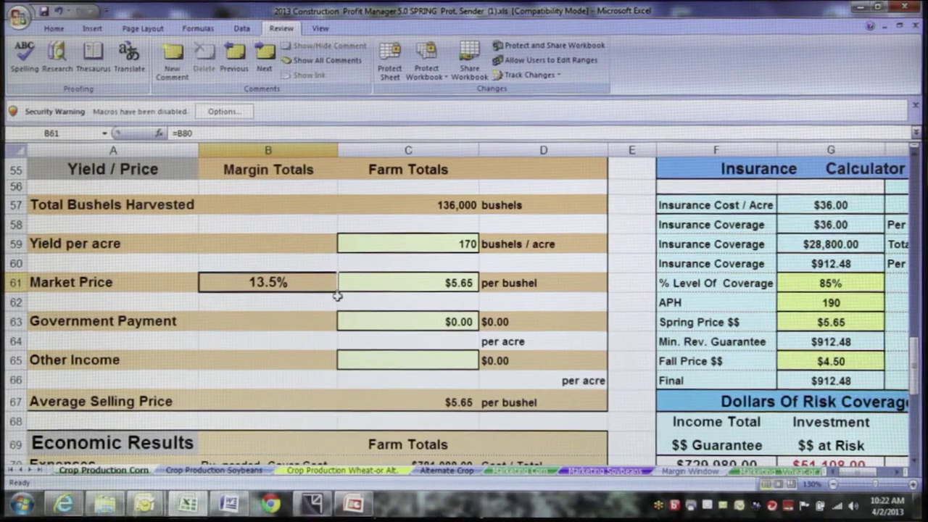
- Set the Government Payment to 2000 and check its effect on the margin and average selling price
click(417, 243)
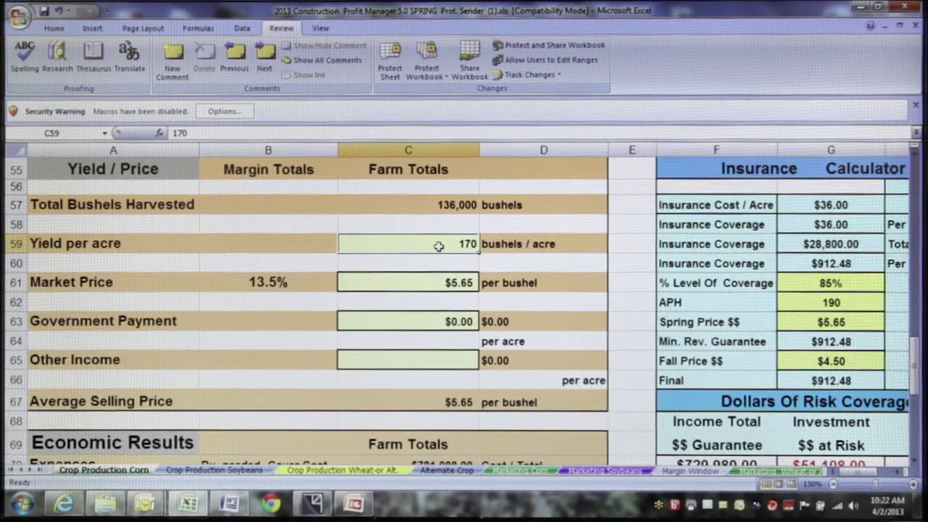
double_click(393, 321)
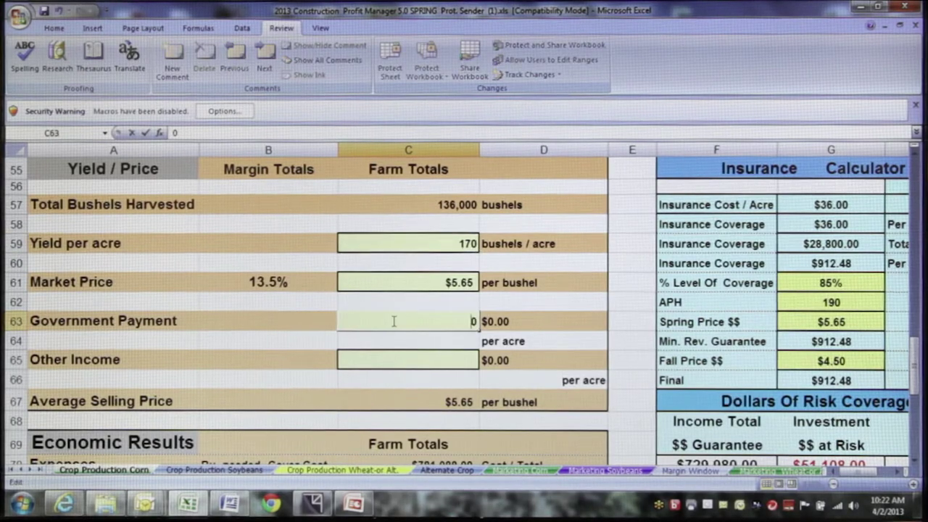
click(301, 320)
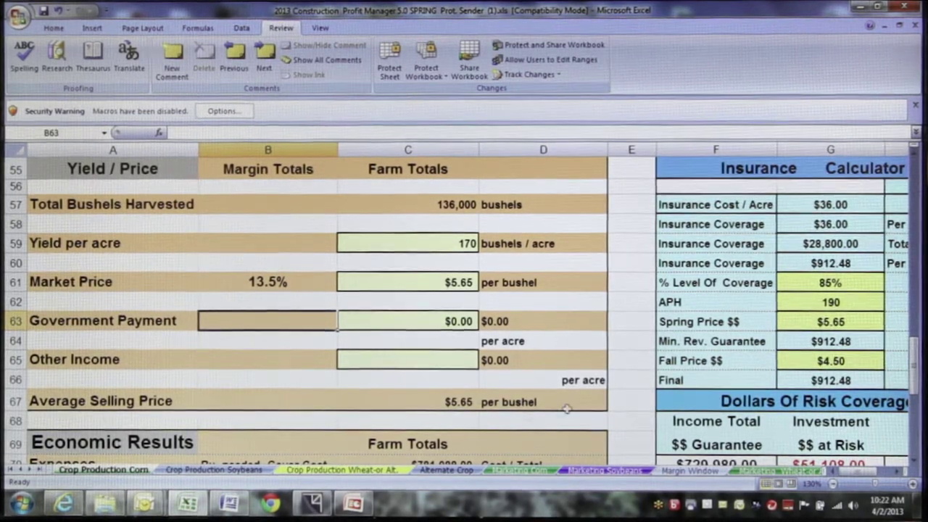
click(915, 462)
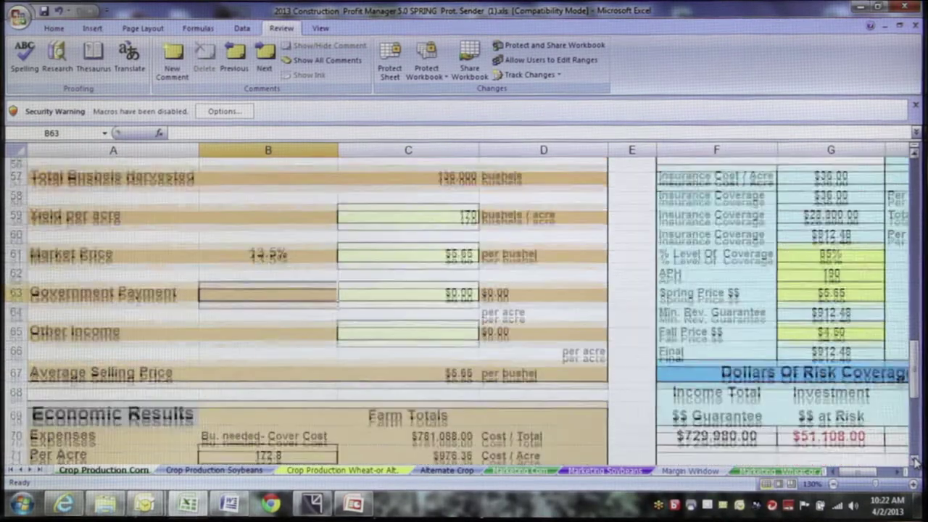
click(915, 462)
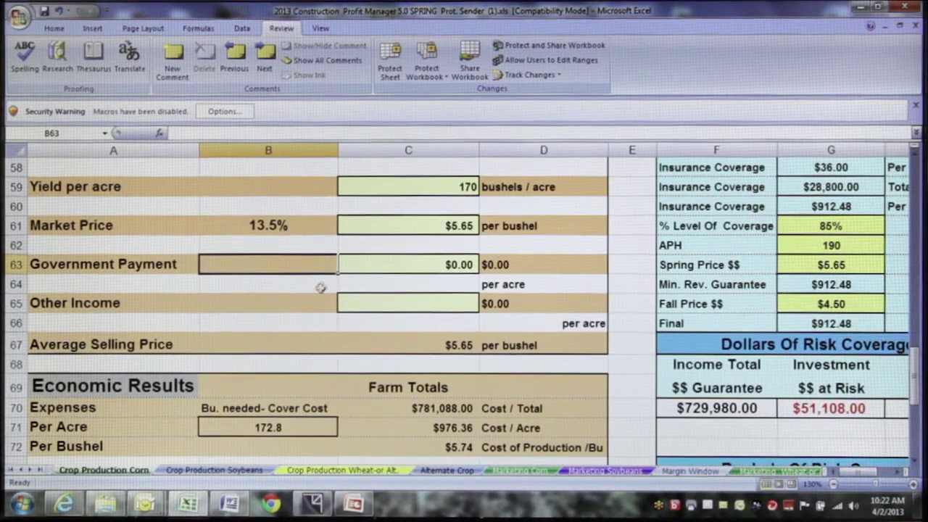
click(381, 266)
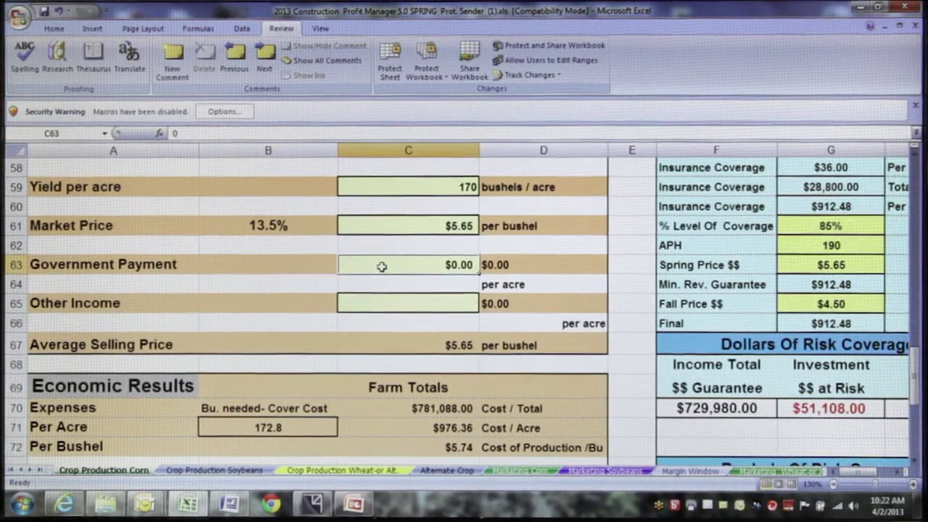
text(2000)
click(297, 257)
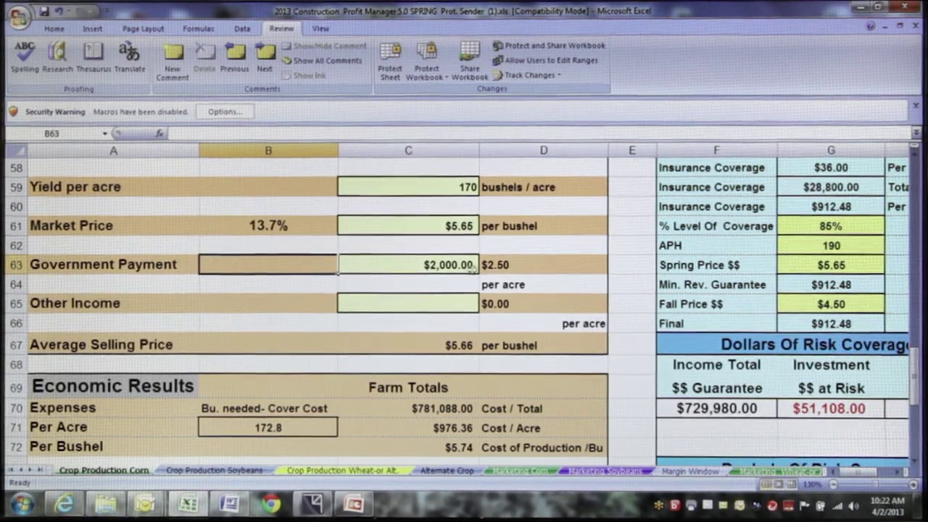
- Clear the Government Payment amount
click(398, 266)
key(BackSpace)
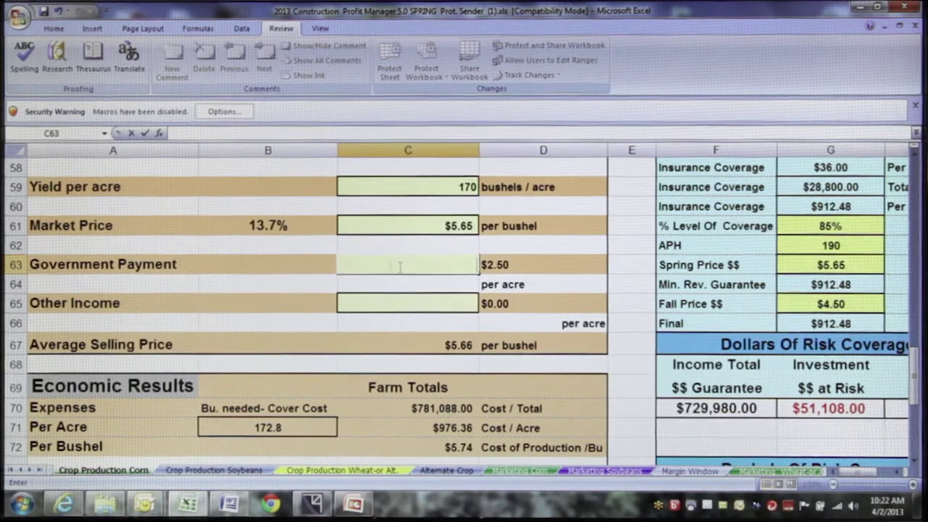
click(268, 261)
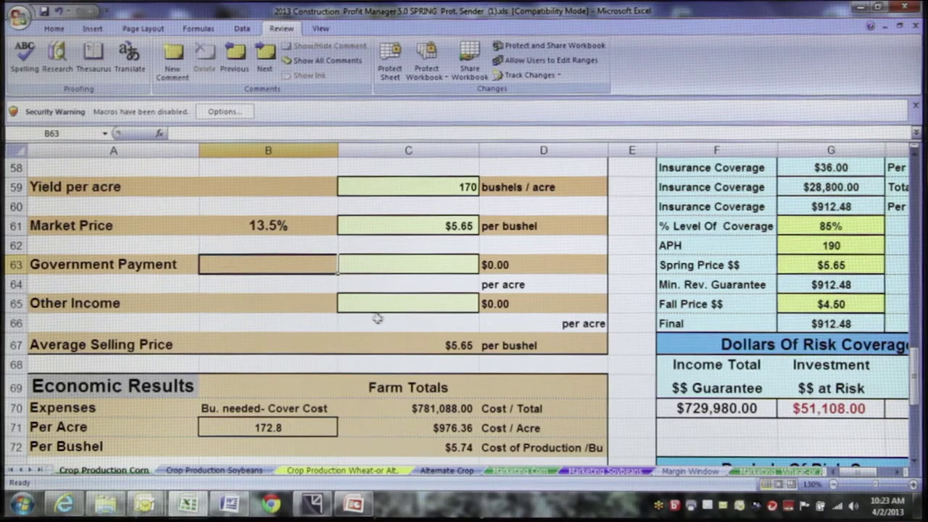
- Enter 4500 as Other Income to test its effect on margin and selling price, and clear the amount again
click(396, 304)
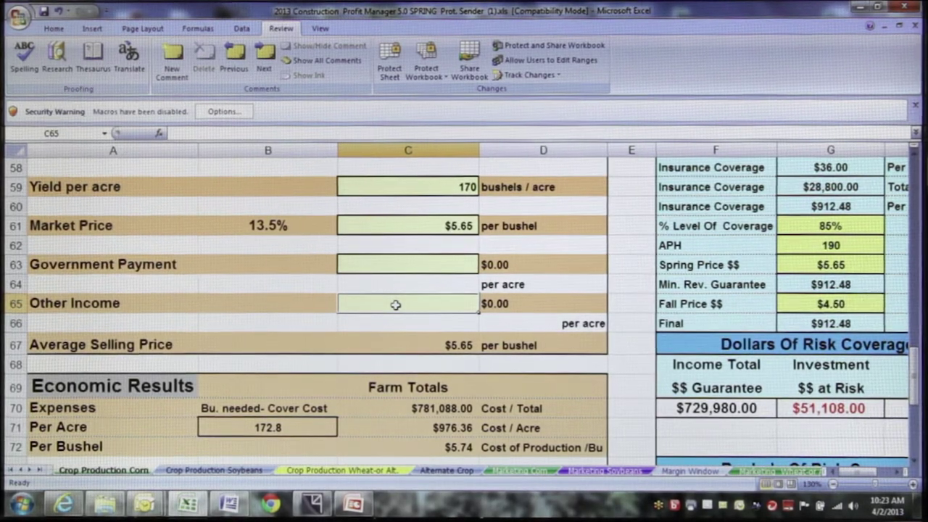
text(4500)
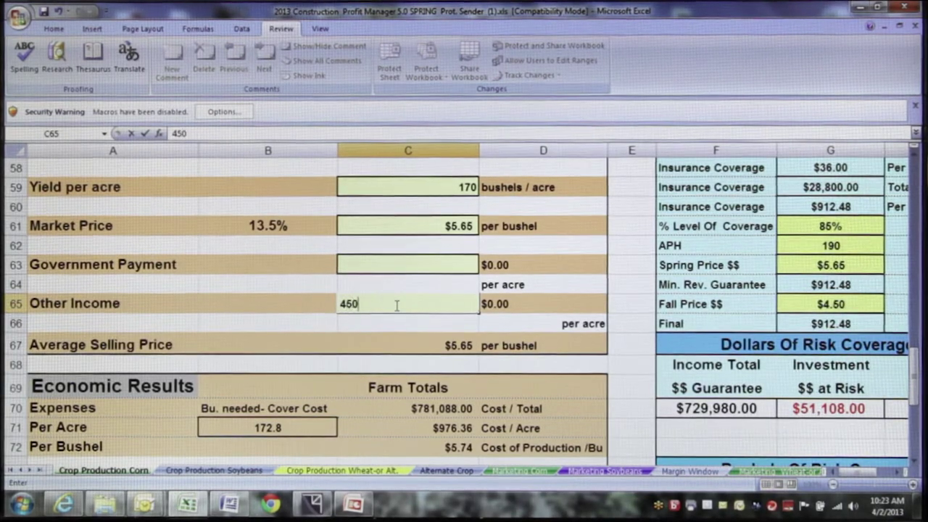
click(285, 303)
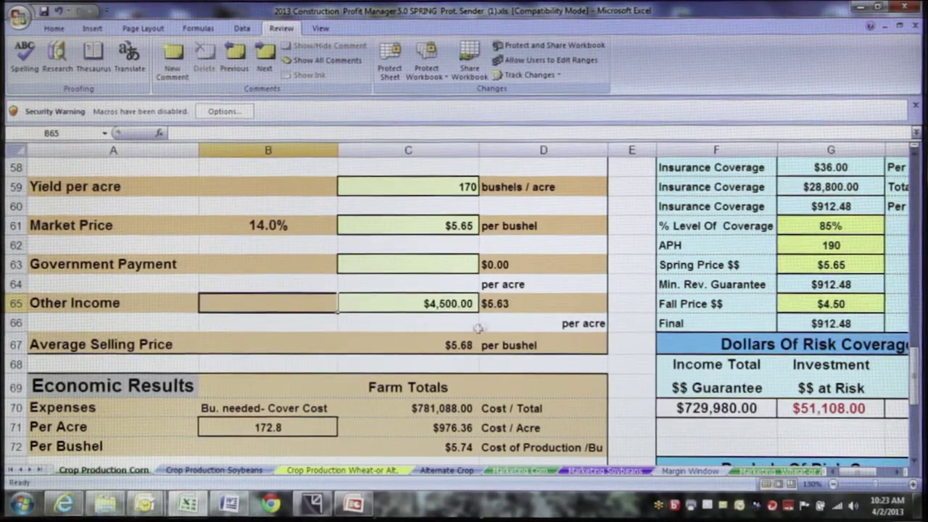
click(411, 304)
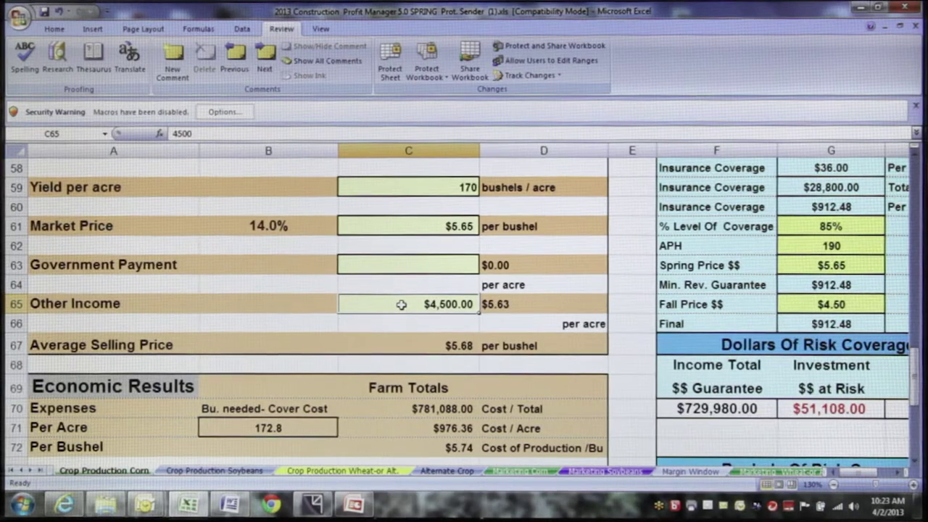
key(BackSpace)
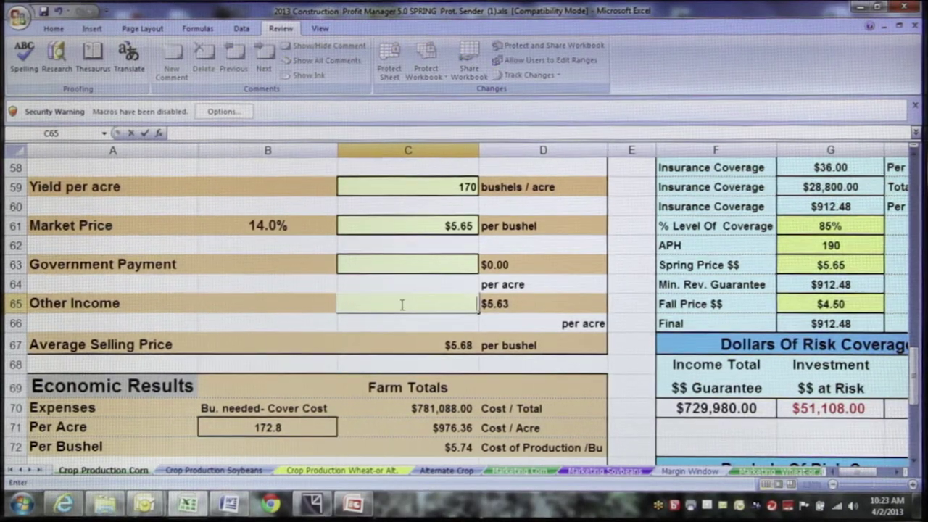
click(306, 302)
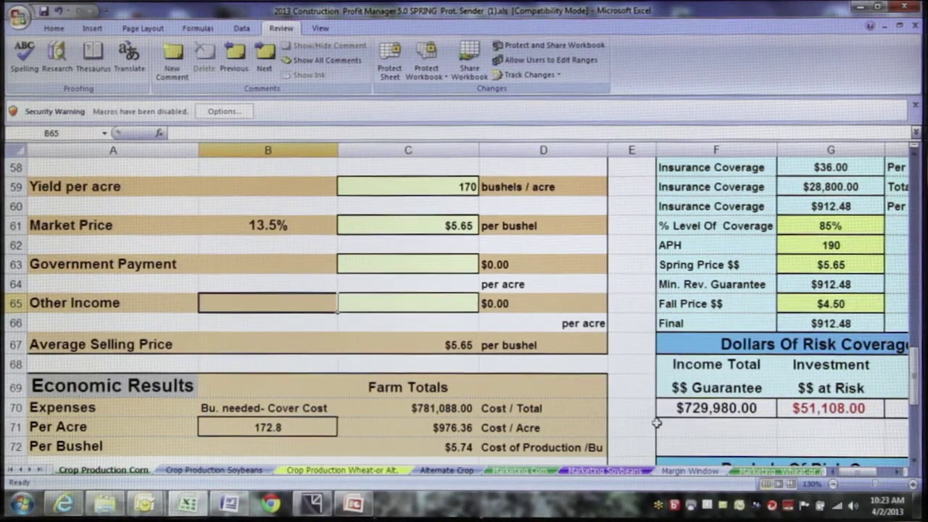
- Review the corn Economic Results section and select the cost of production per bushel
scroll(915, 459, down, 3)
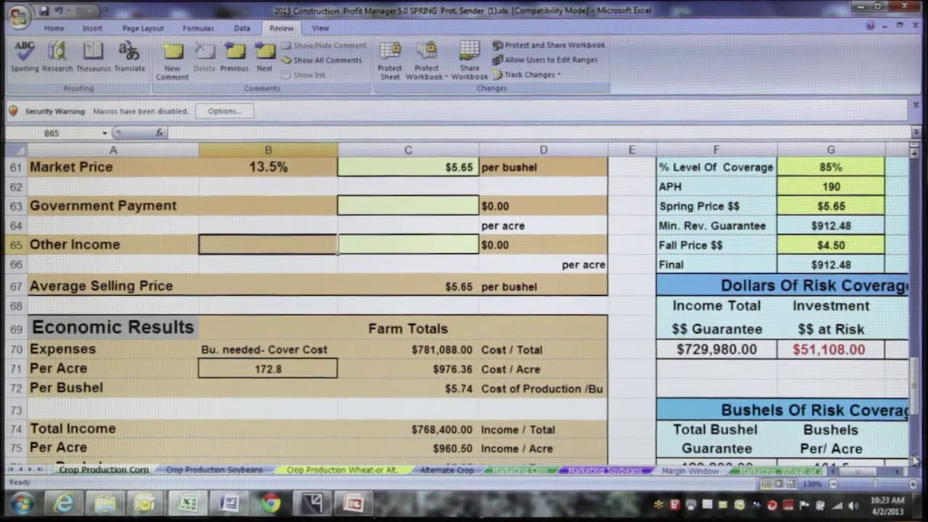
scroll(915, 458, down, 1)
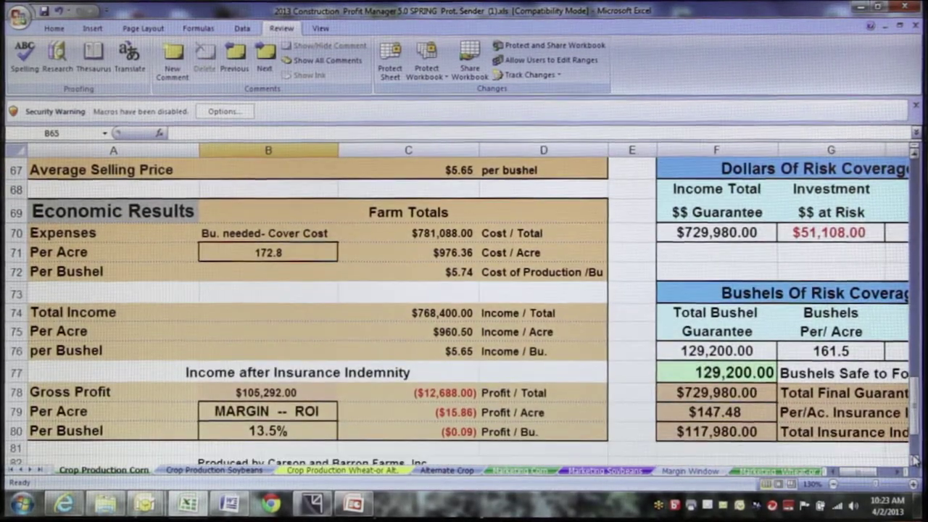
click(915, 461)
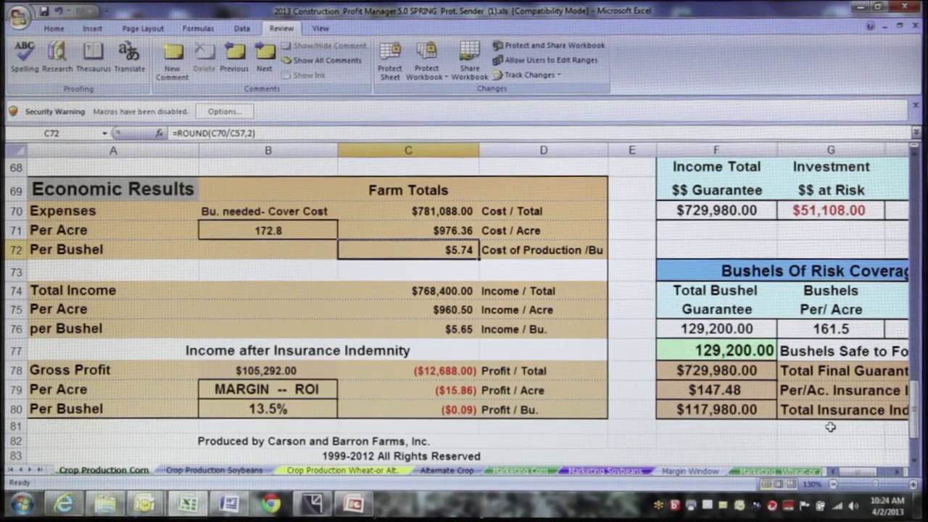
- Clear the VRT cost per acre under Field Operations and check the resulting corn cost of production per bushel
scroll(883, 408, up, 7)
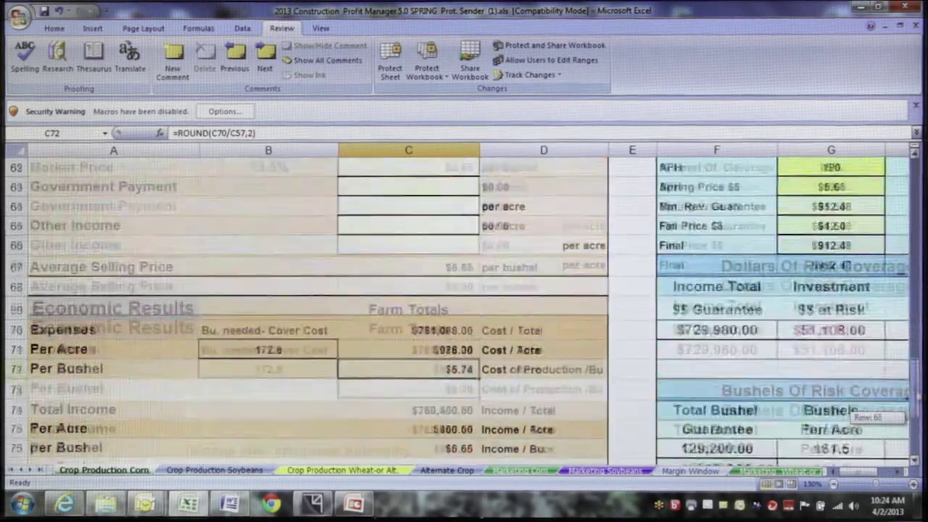
scroll(883, 408, up, 9)
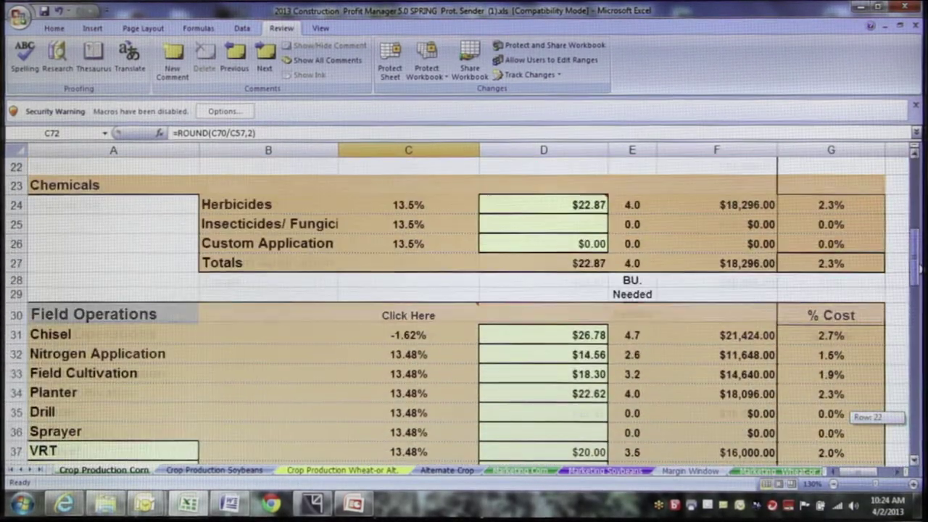
scroll(883, 408, up, 6)
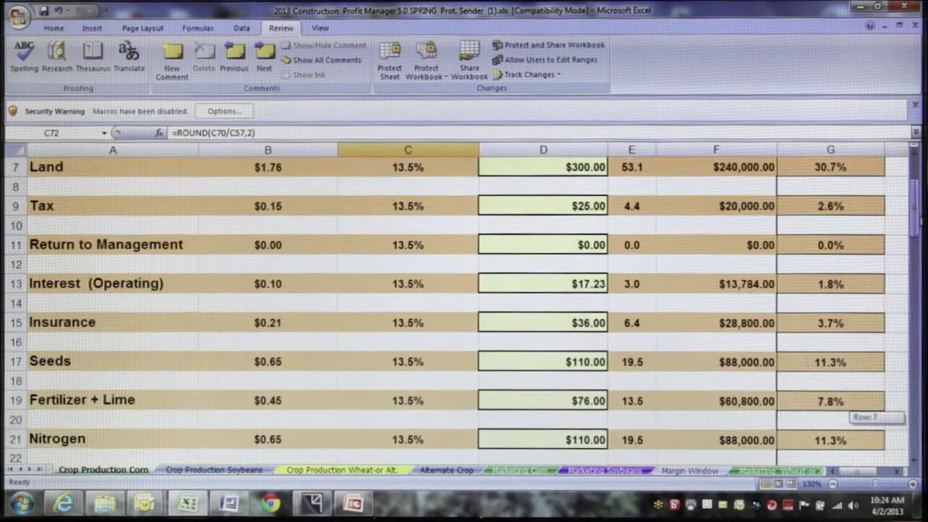
scroll(883, 408, down, 2)
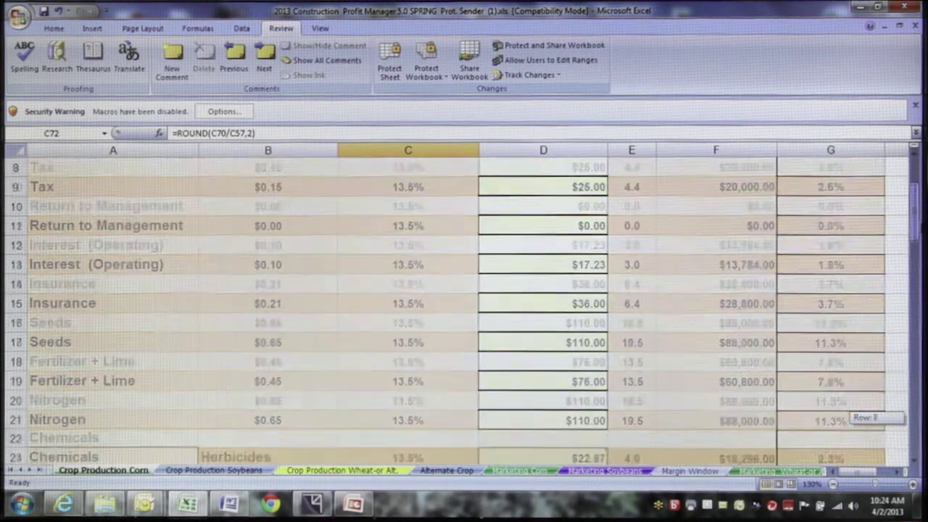
scroll(883, 409, down, 1)
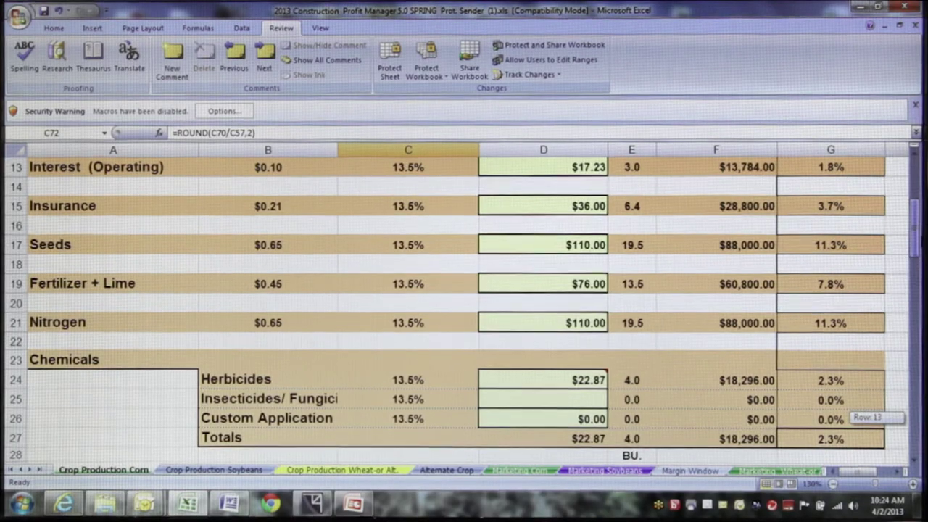
scroll(883, 408, down, 5)
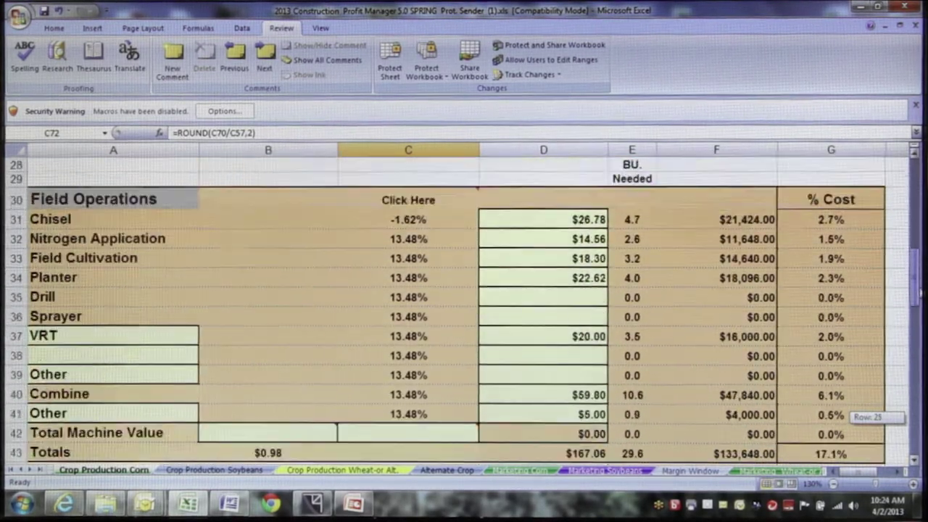
scroll(883, 408, down, 2)
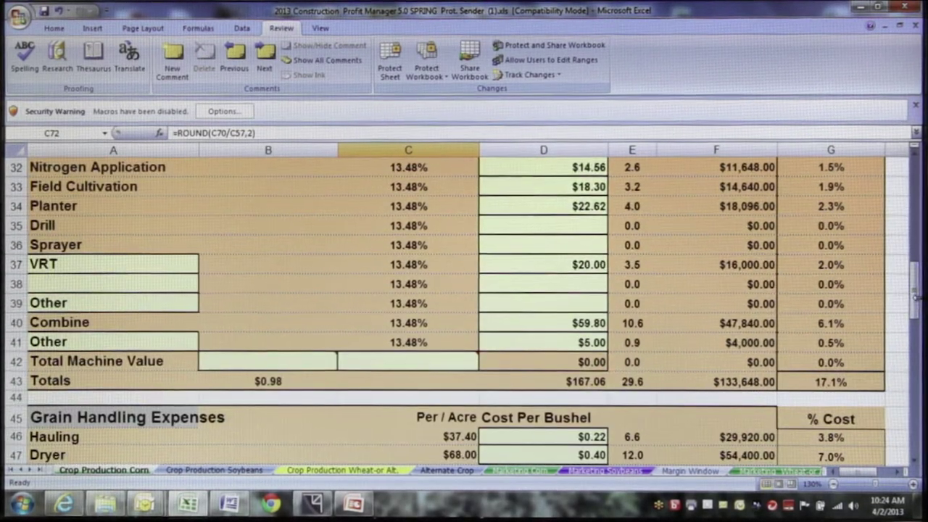
click(545, 263)
key(BackSpace)
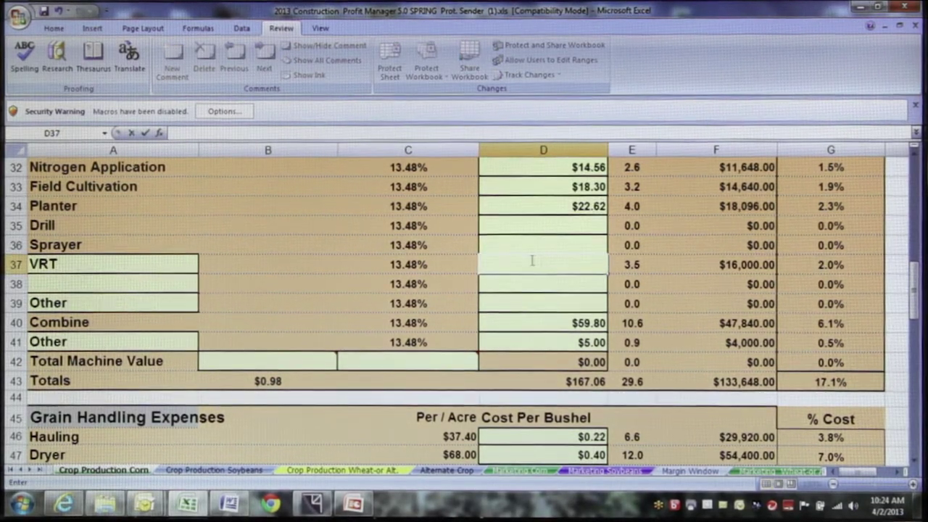
click(533, 245)
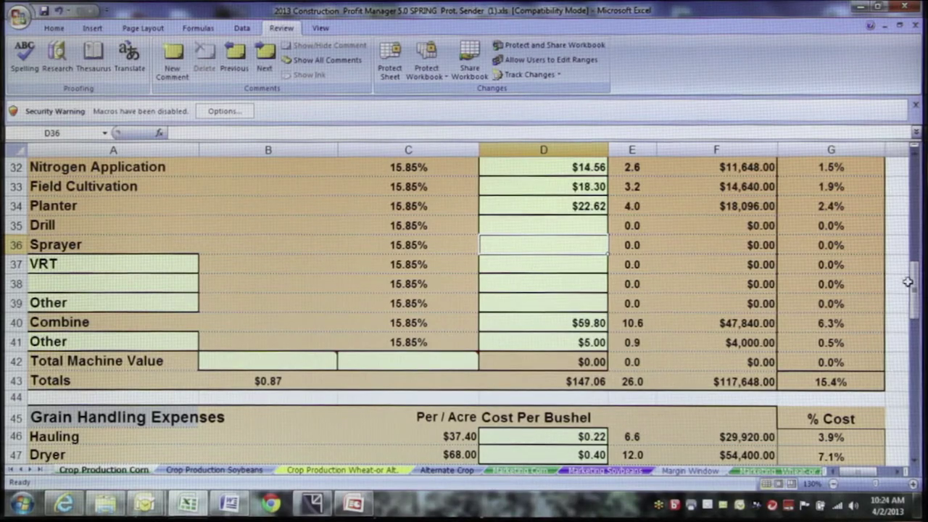
drag(915, 290, 912, 374)
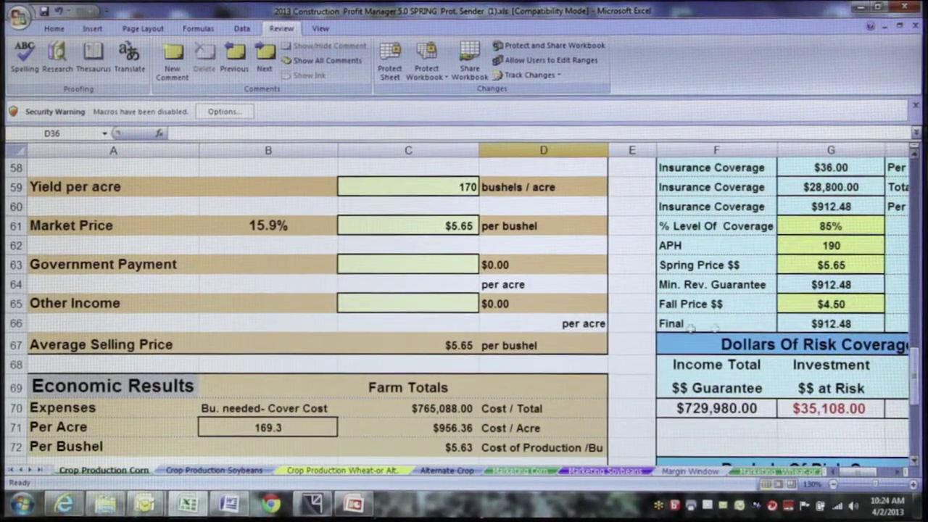
click(429, 447)
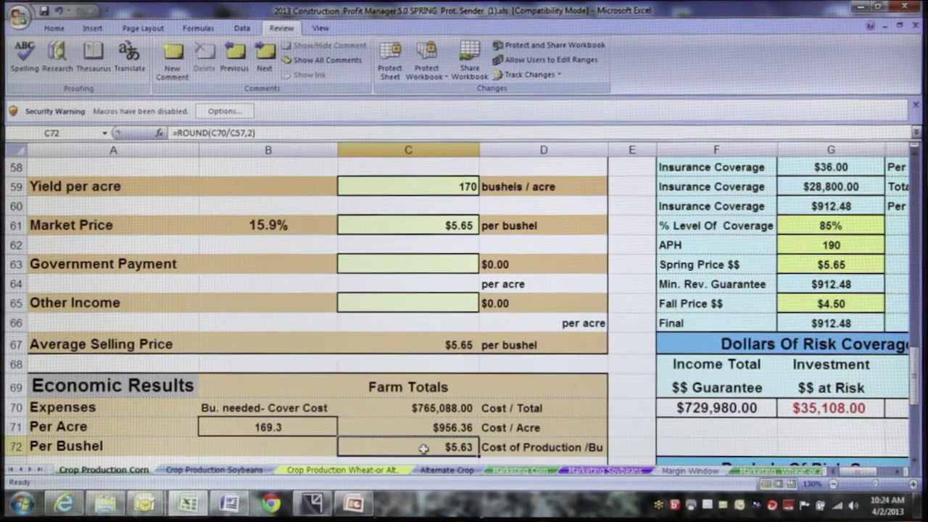
- Test a corn yield of 190 bushels per acre against the cost of production per bushel, and undo the yield change
click(428, 187)
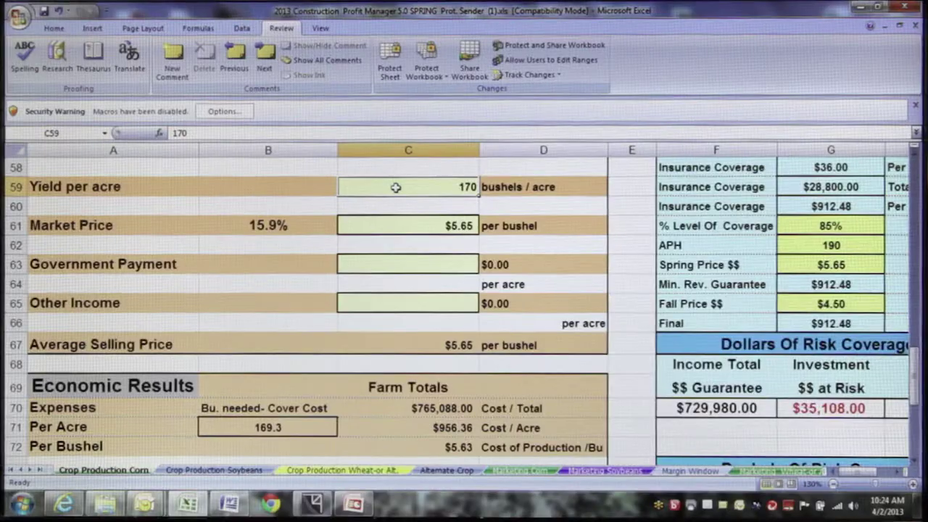
key(BackSpace)
text(1)
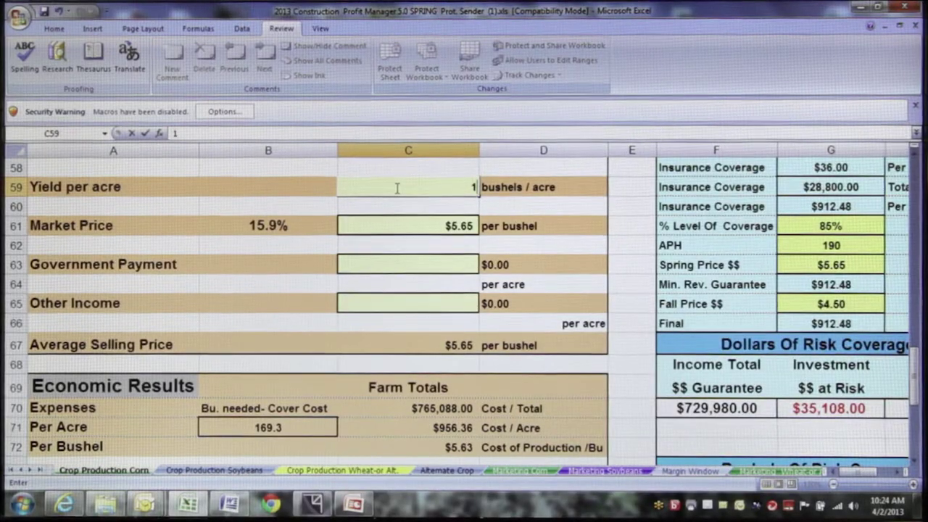
text(90)
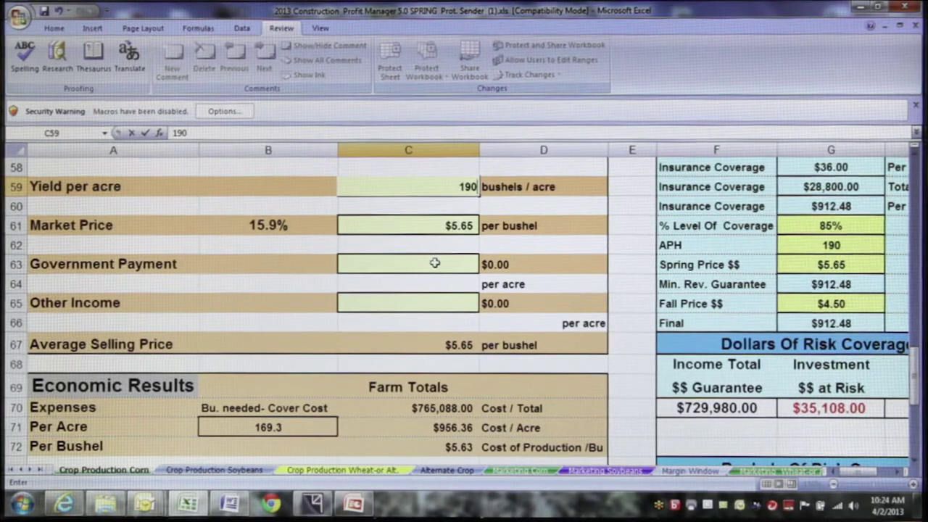
click(410, 447)
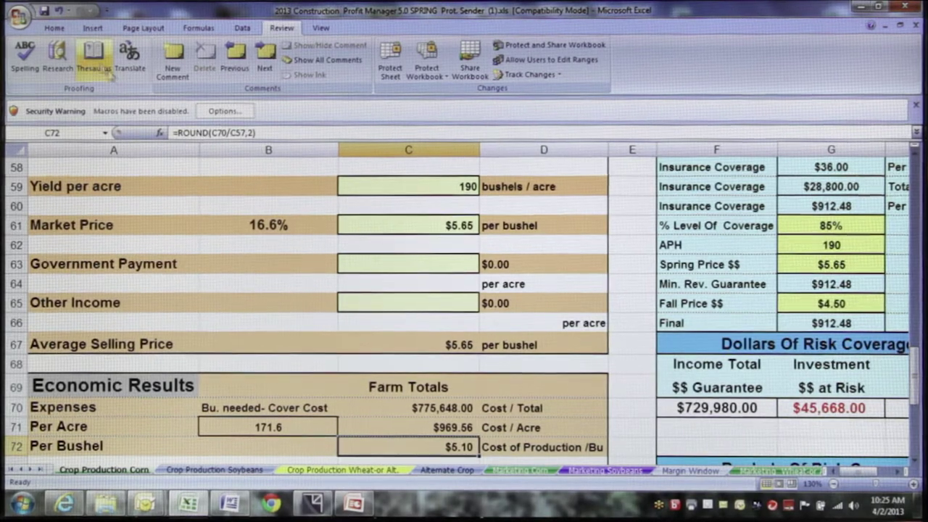
click(58, 11)
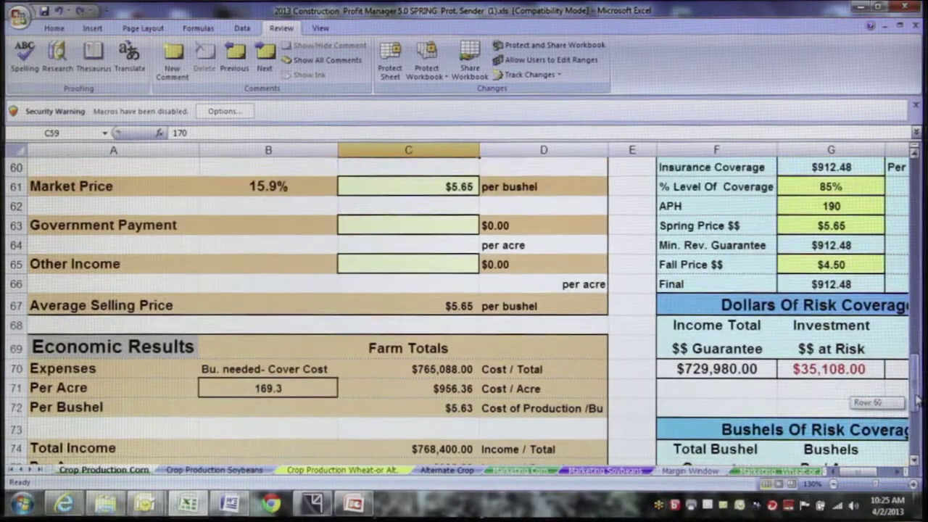
- Review the farm name, total farm acres and corn acres entries in the header of the corn production sheet
drag(917, 400, 915, 195)
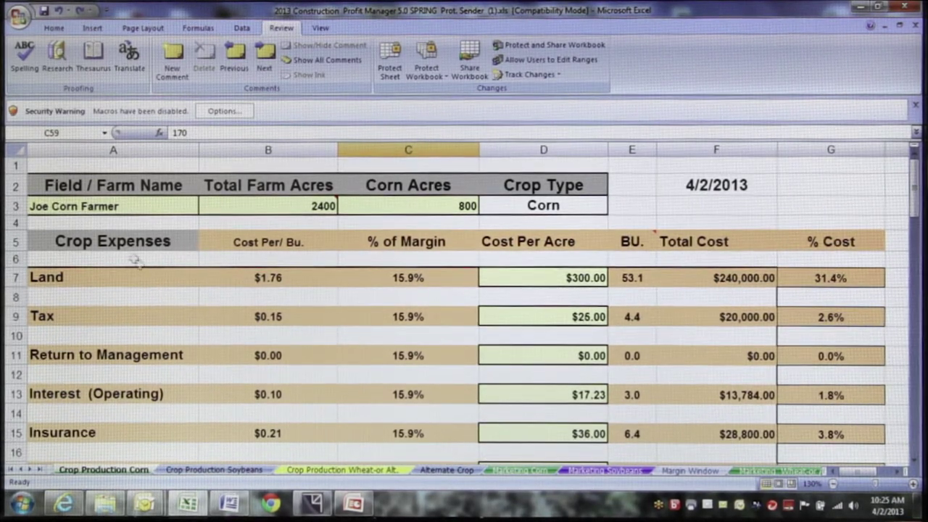
click(138, 206)
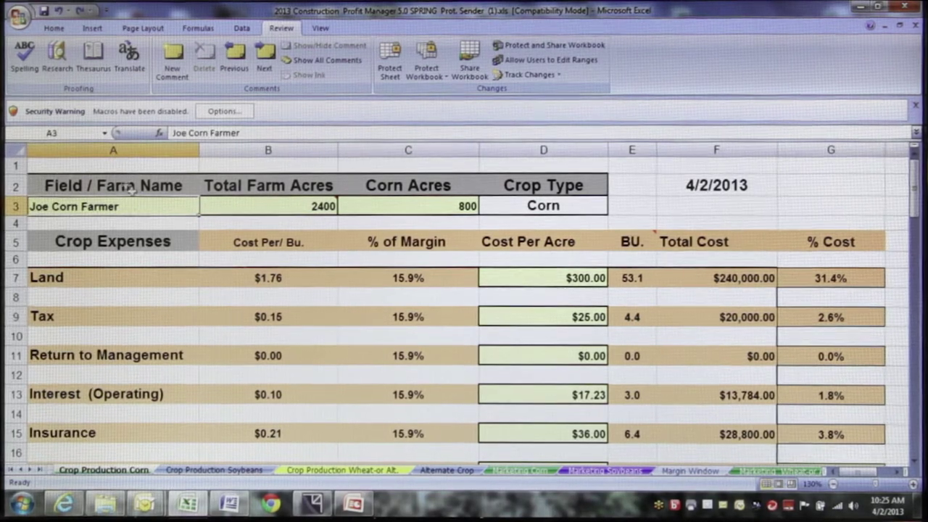
mouse_move(272, 207)
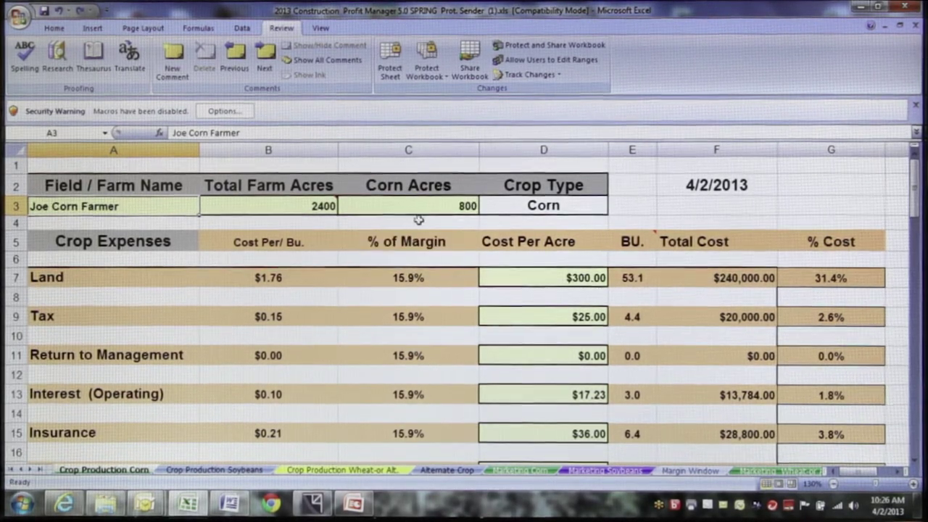
click(425, 208)
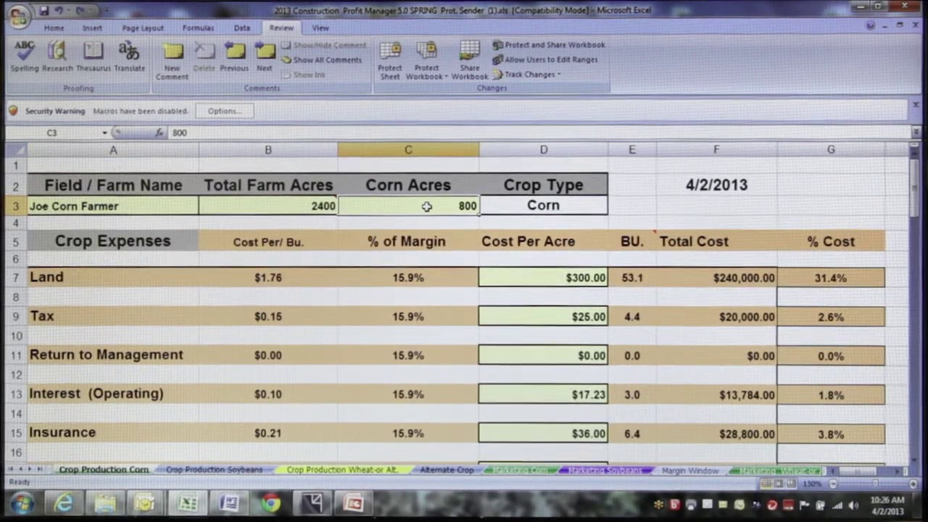
- Look at the acreage headers of the soybean and wheat/alternate crop production sheets, and return to the corn production sheet
click(214, 470)
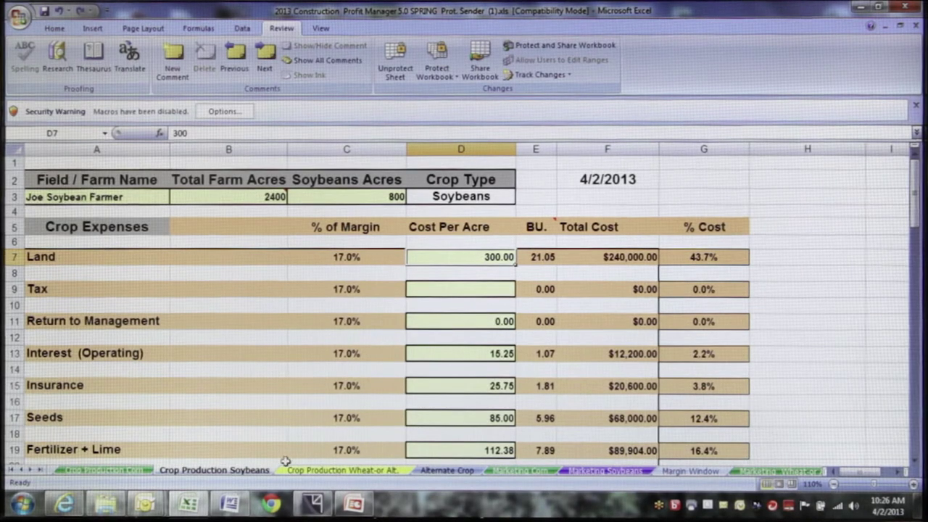
click(312, 471)
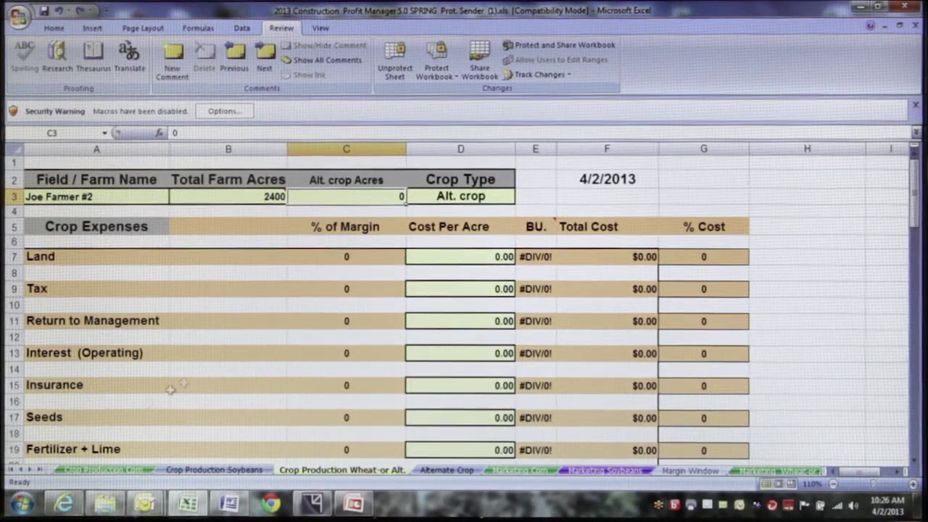
click(81, 471)
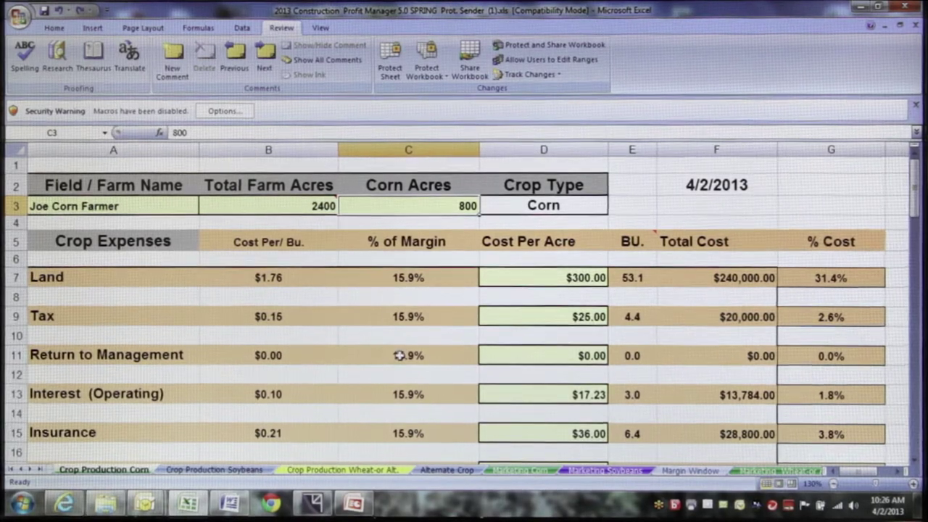
- On the Marketing Corn sheet, examine the first sale's percent and bushels per acre sold, and the shares of variable cost and total expense sold
click(512, 471)
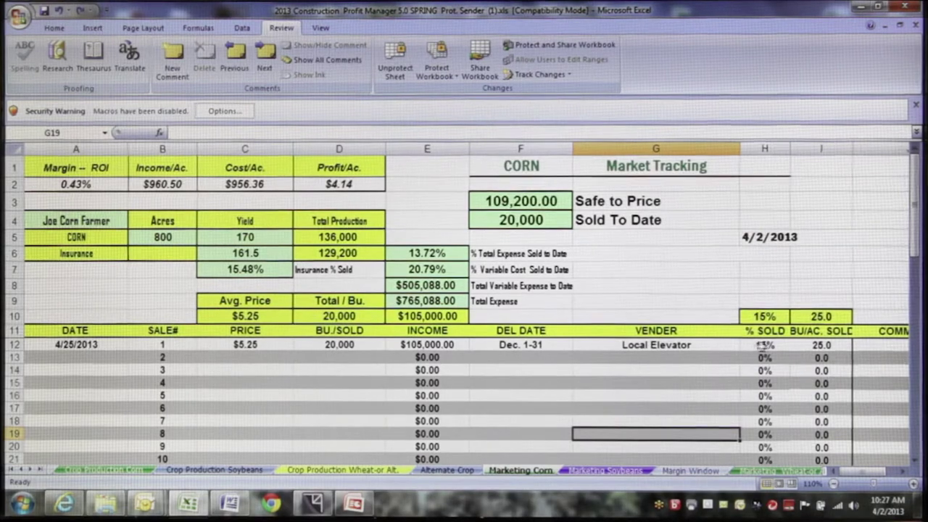
click(180, 238)
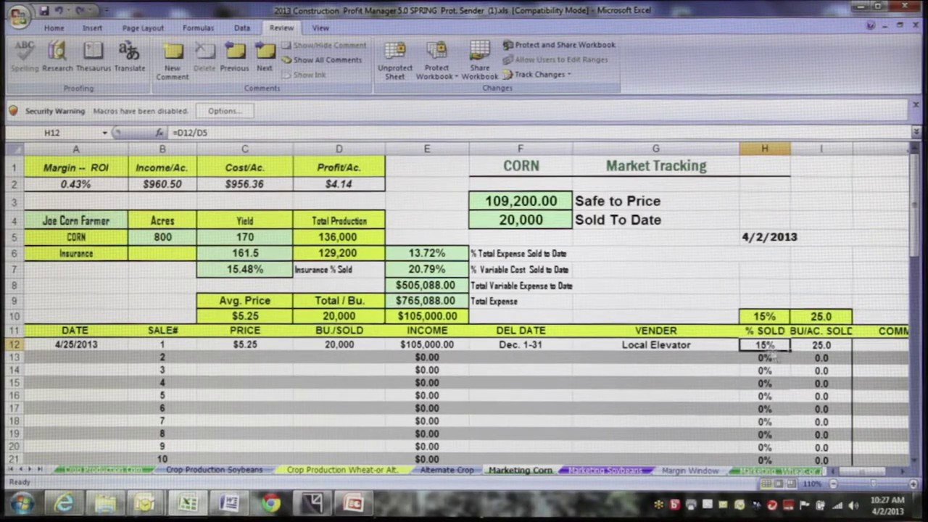
click(800, 345)
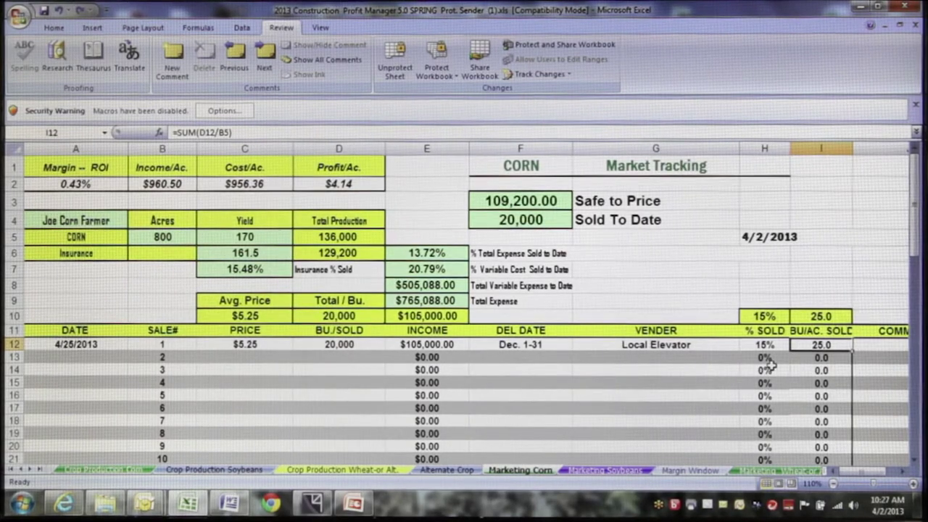
click(450, 270)
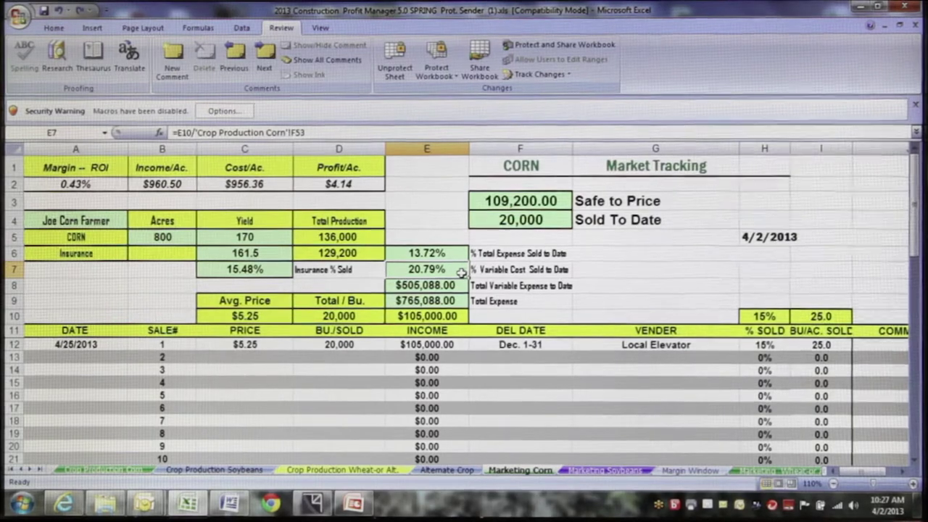
click(455, 255)
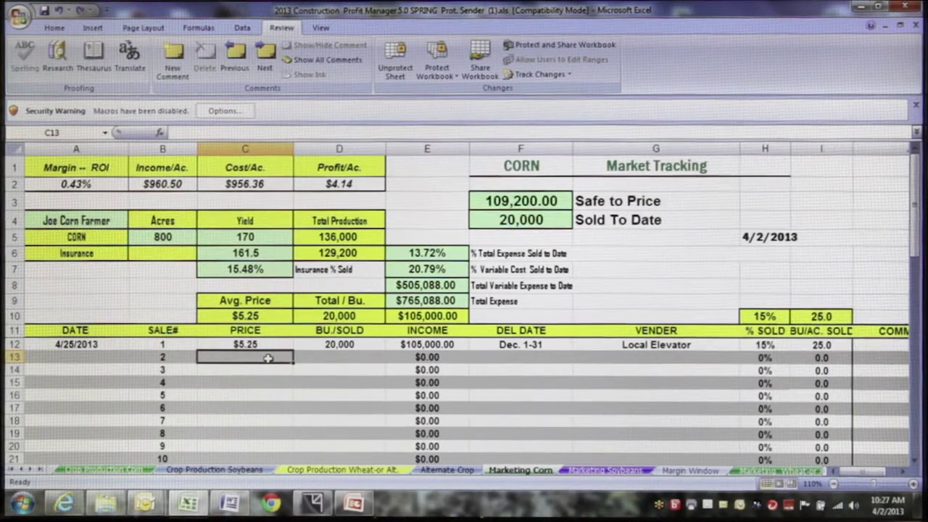
- Record corn sale 2 at a price of 6 for 30000 bushels, and check the average price
text(6)
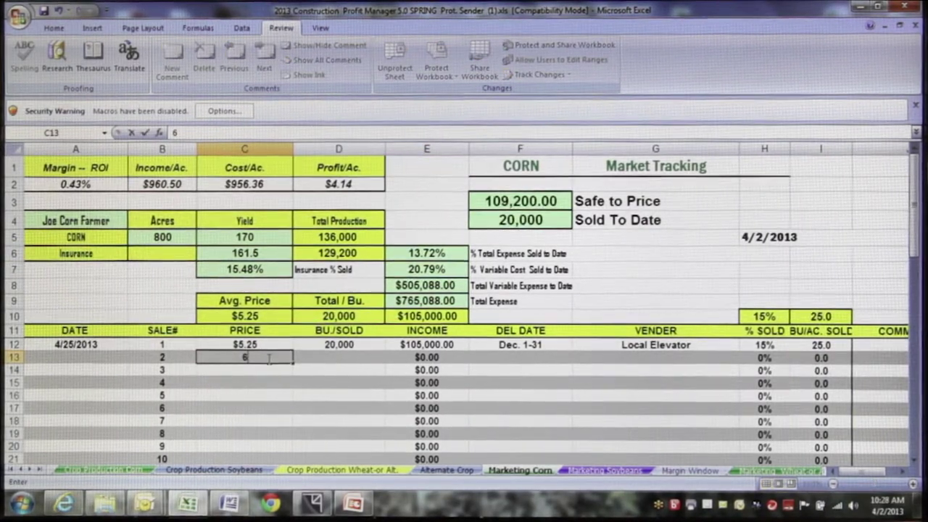
click(315, 359)
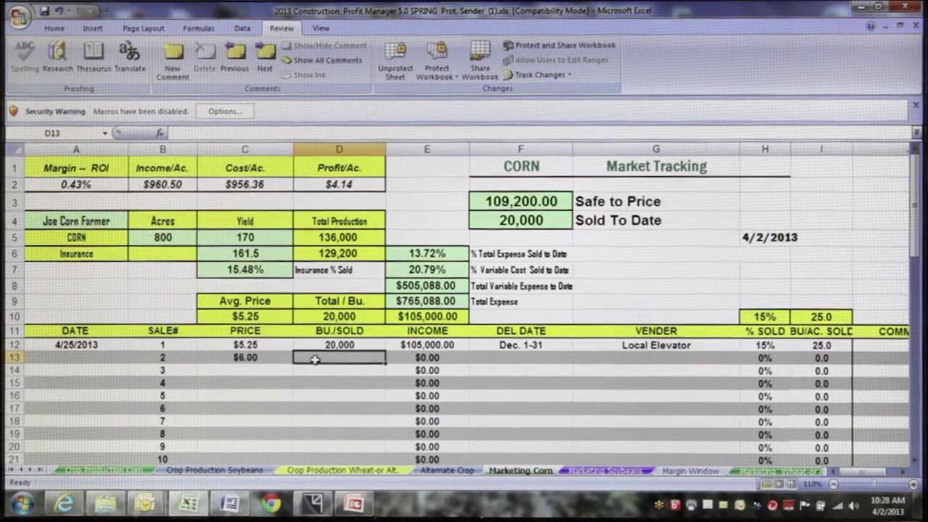
text(30000)
click(347, 374)
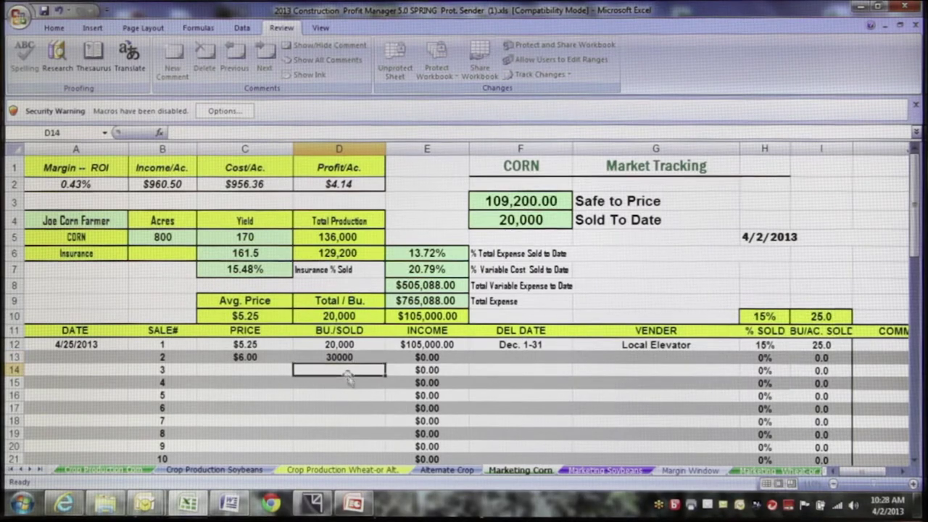
click(271, 316)
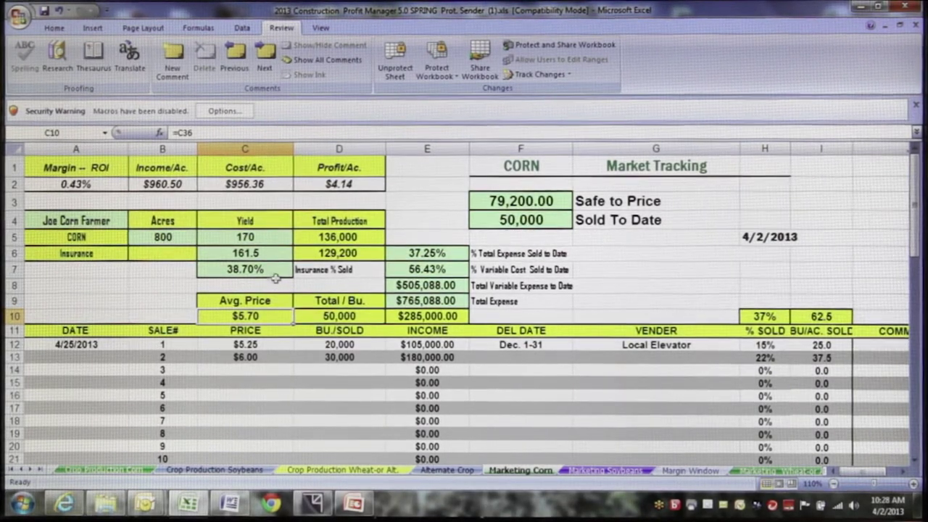
- Look at the insurance percent sold, the safe-to-price bushels and the insured yield on the Marketing Corn sheet
click(280, 271)
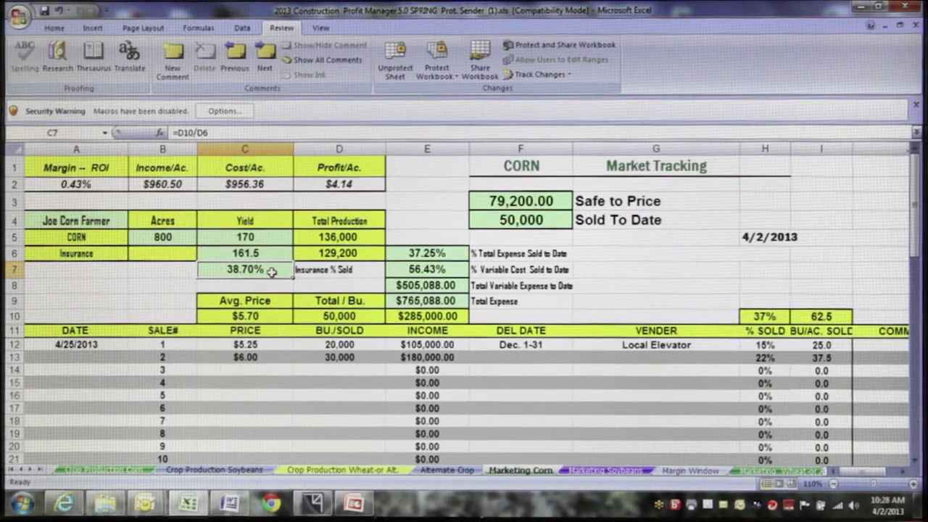
click(484, 203)
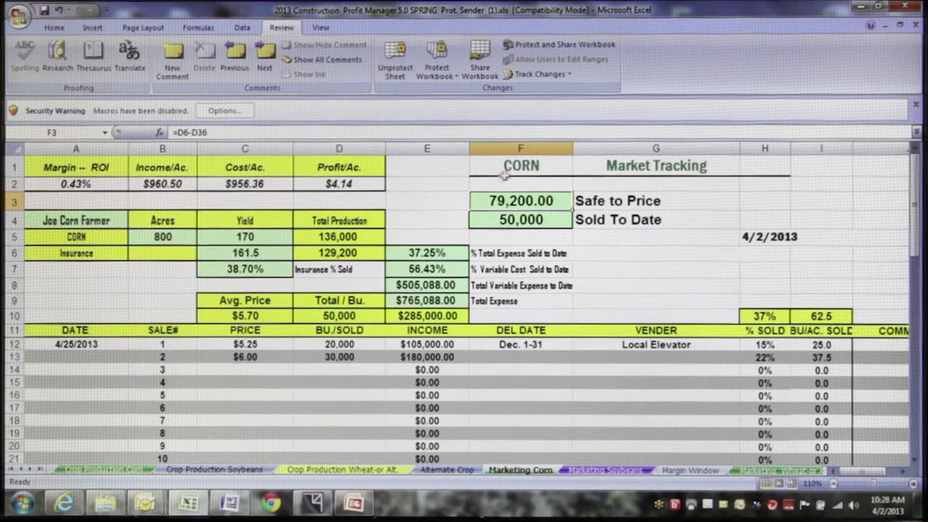
click(271, 254)
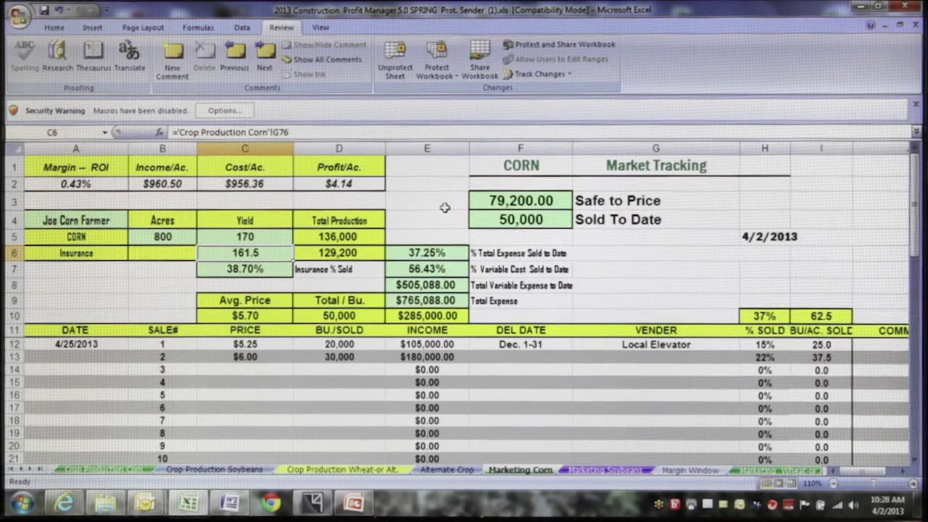
- In the Crop Production Corn sheet's insurance calculator, set the fall price to 5.65
click(123, 469)
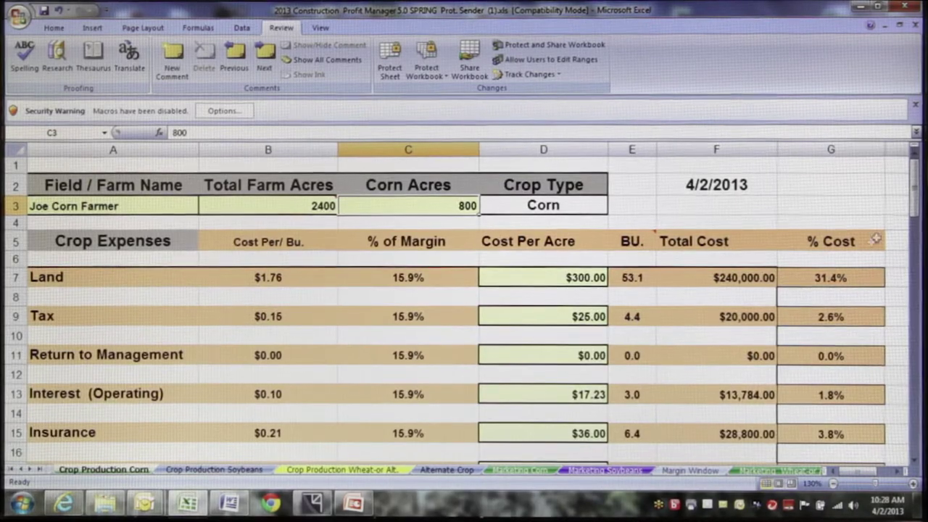
drag(915, 210, 916, 382)
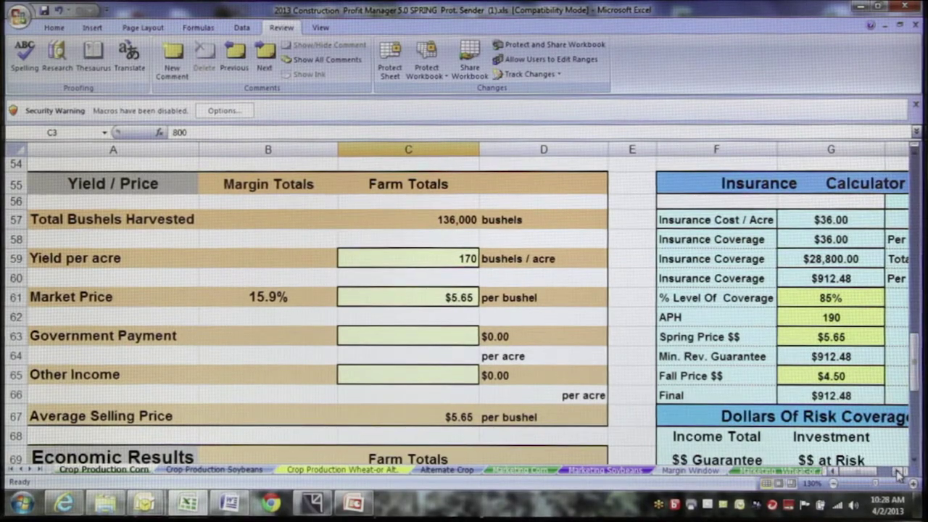
click(897, 471)
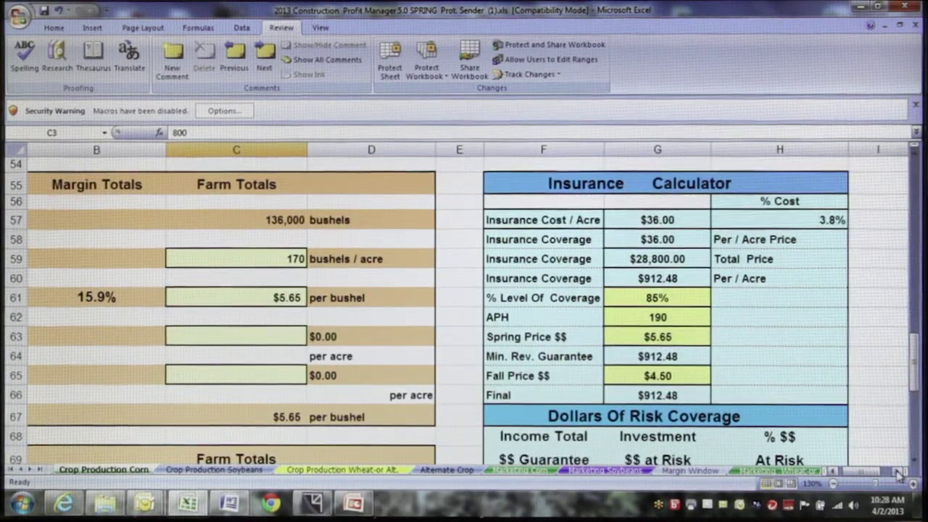
click(898, 471)
drag(920, 375, 917, 379)
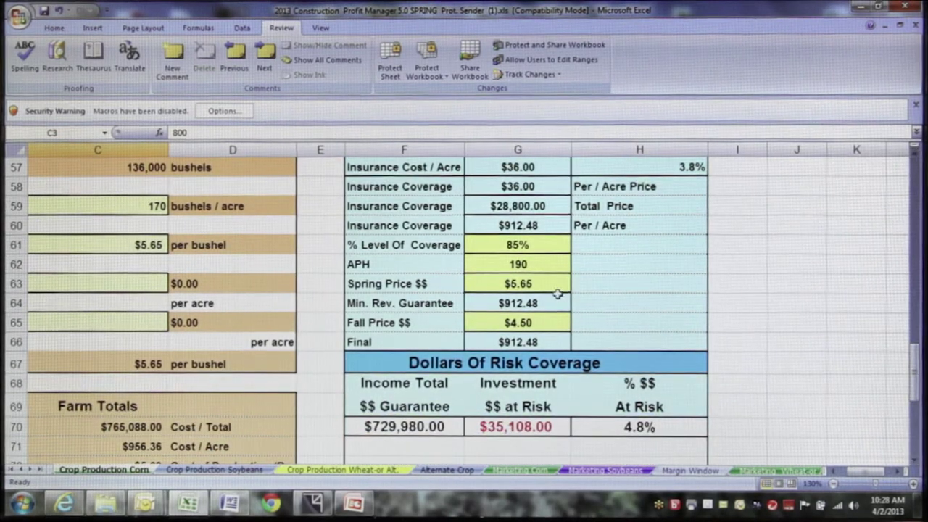
click(549, 323)
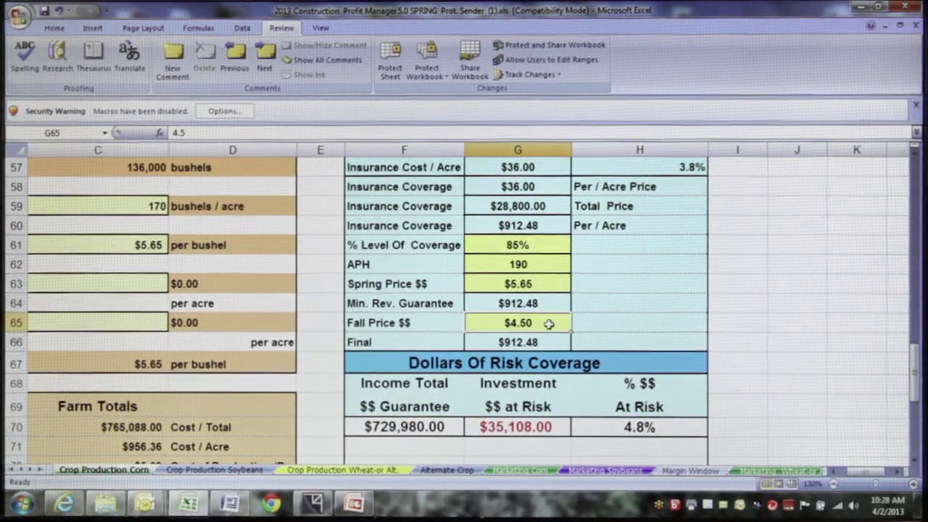
key(BackSpace)
text(5.65)
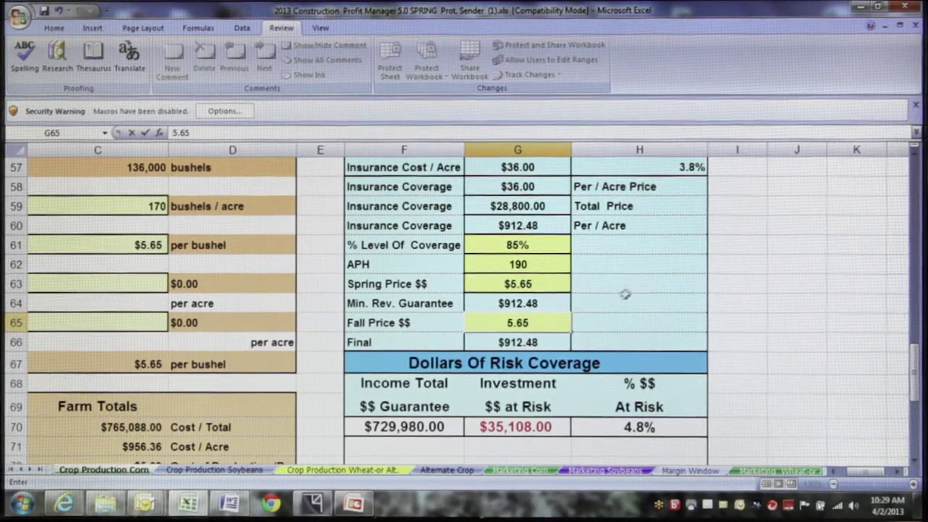
click(630, 290)
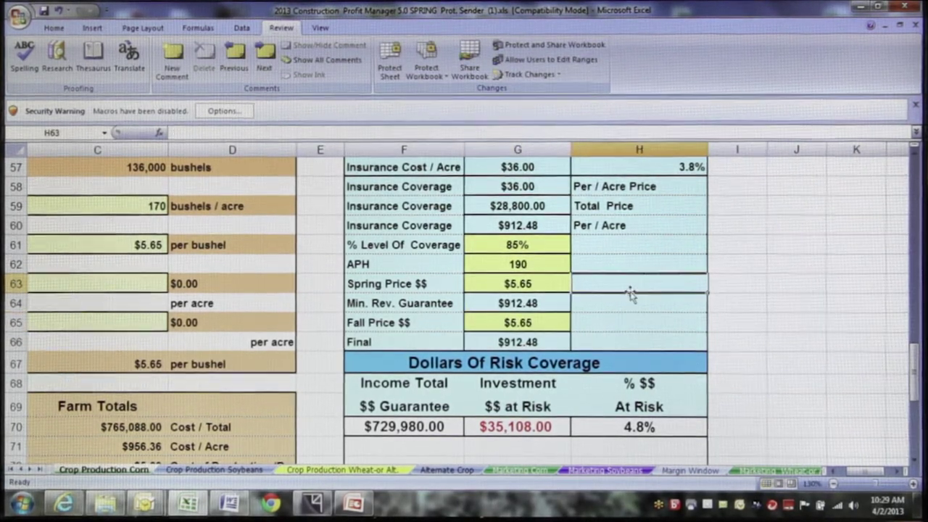
- Examine the corn sheet's expense totals, APH, spring price, cost per acre and insurance coverage per acre
click(917, 165)
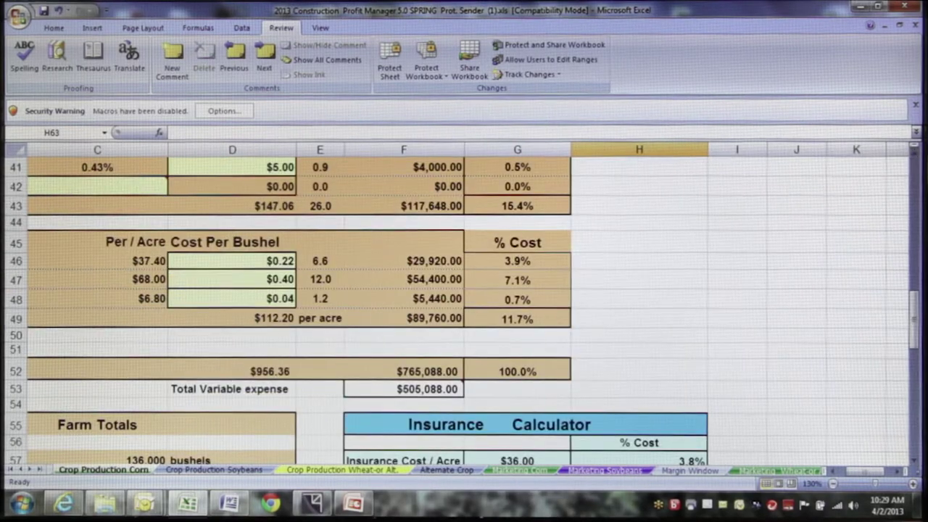
drag(915, 461, 914, 464)
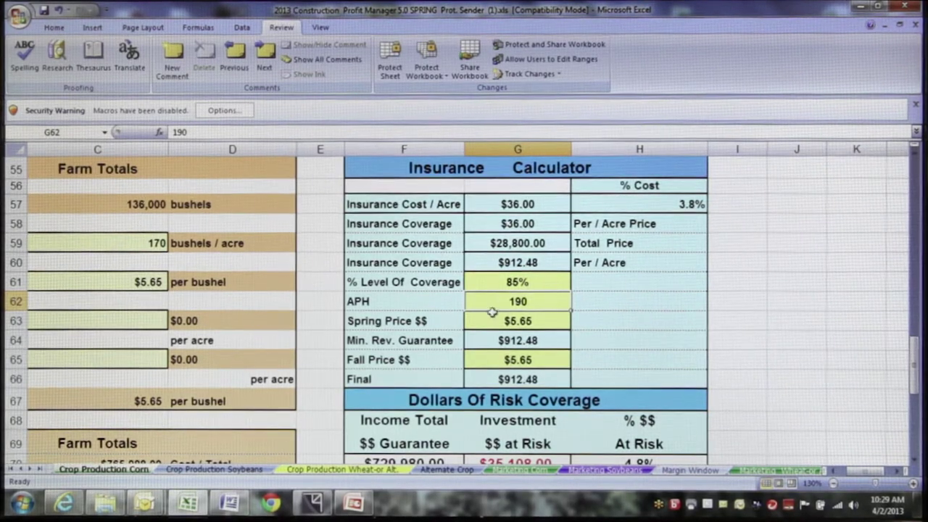
click(484, 322)
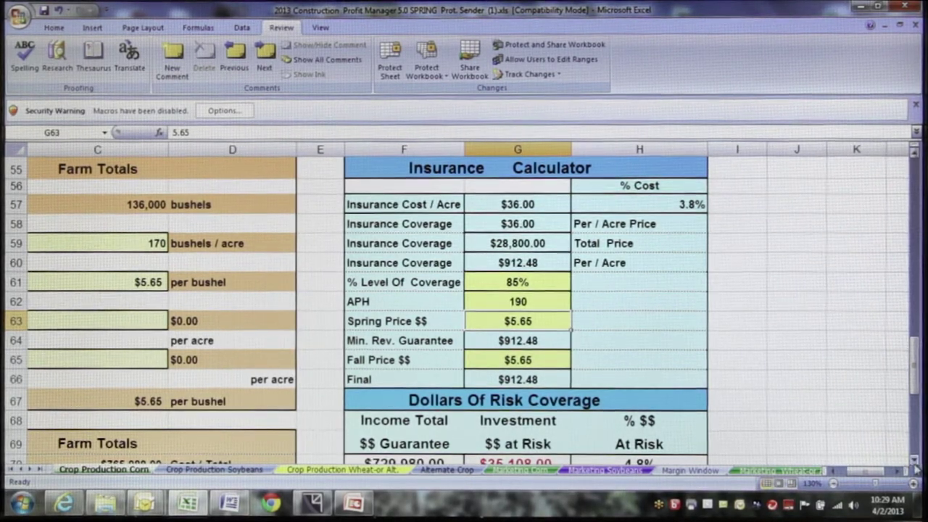
scroll(906, 460, down, 1)
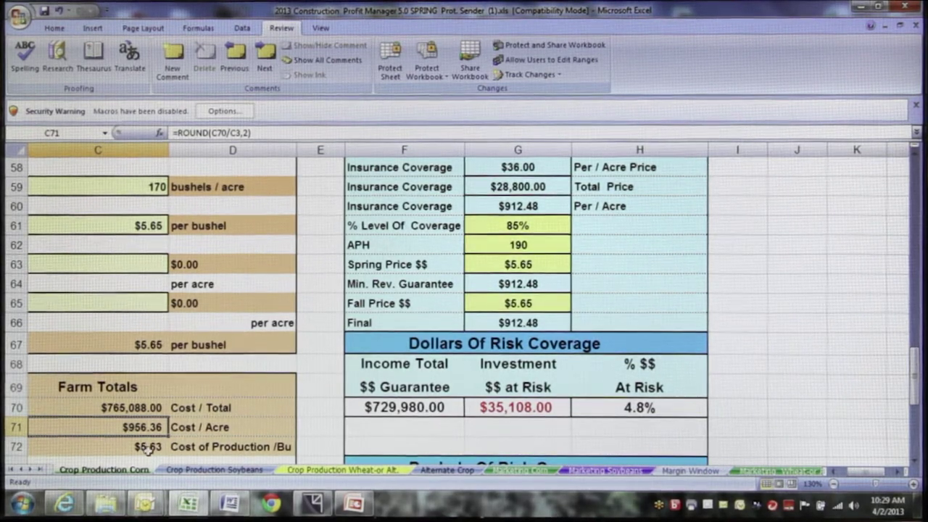
click(488, 205)
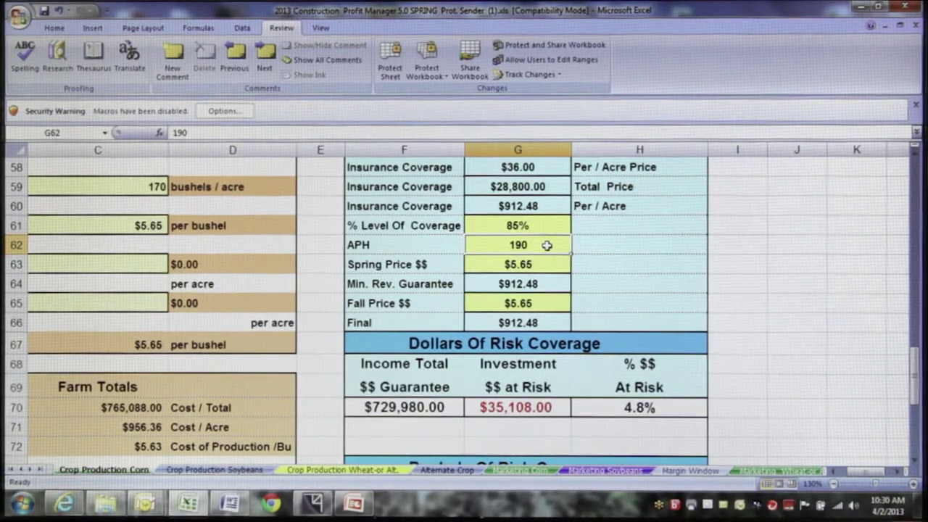
- Try an APH of 210 in the insurance calculator, compare it against the cost per acre, and undo the change
text(2)
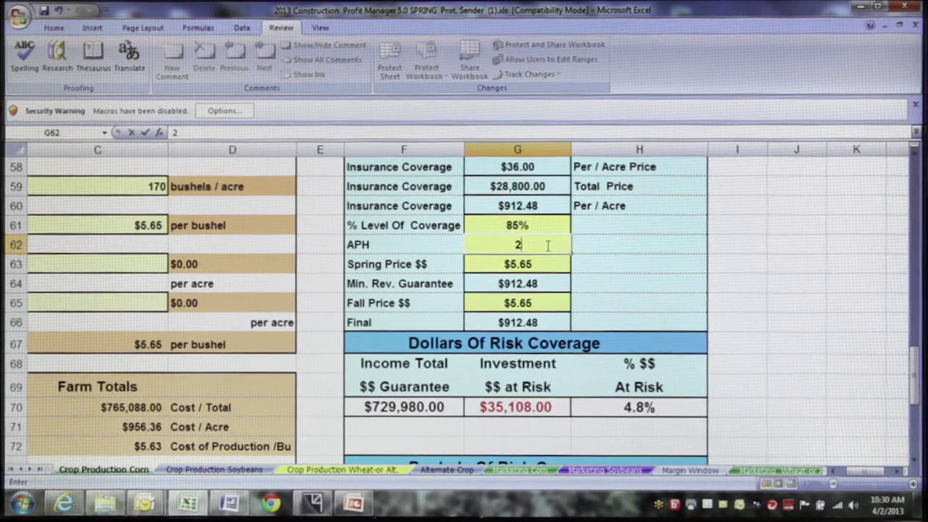
text(10)
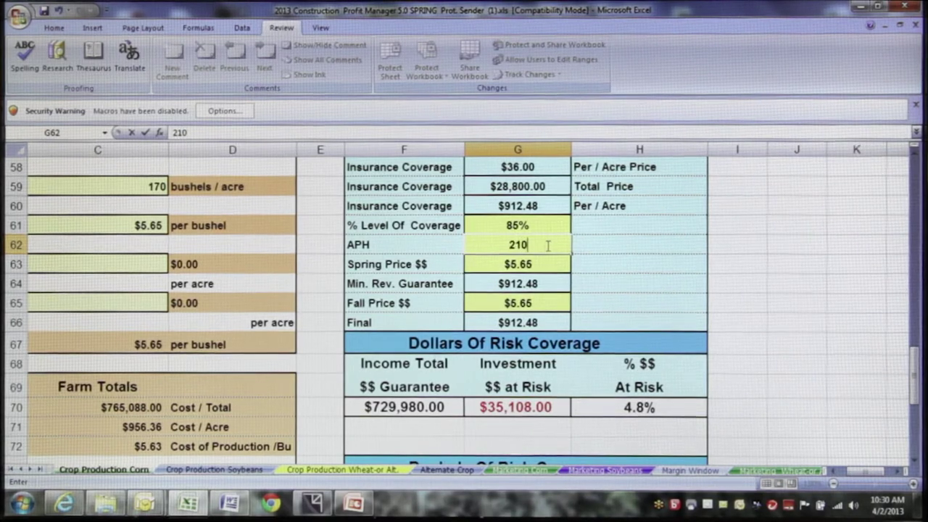
click(632, 247)
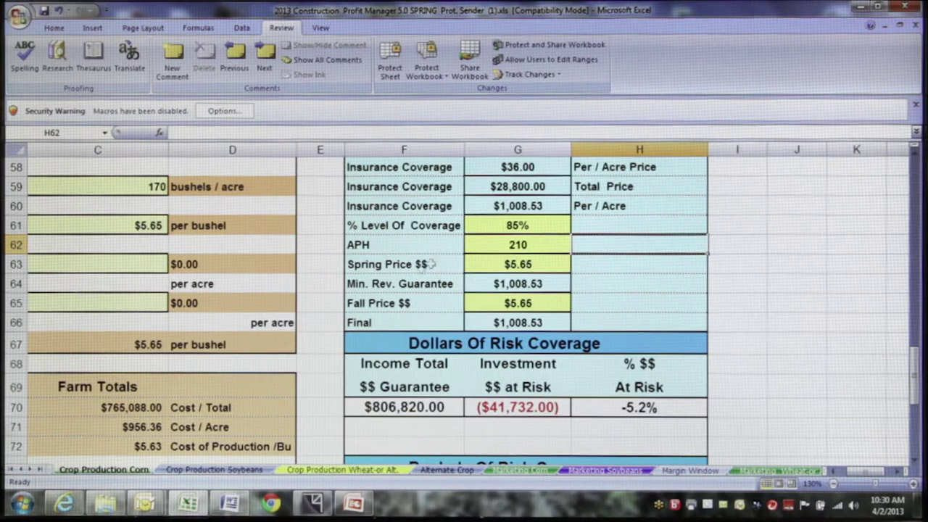
click(161, 426)
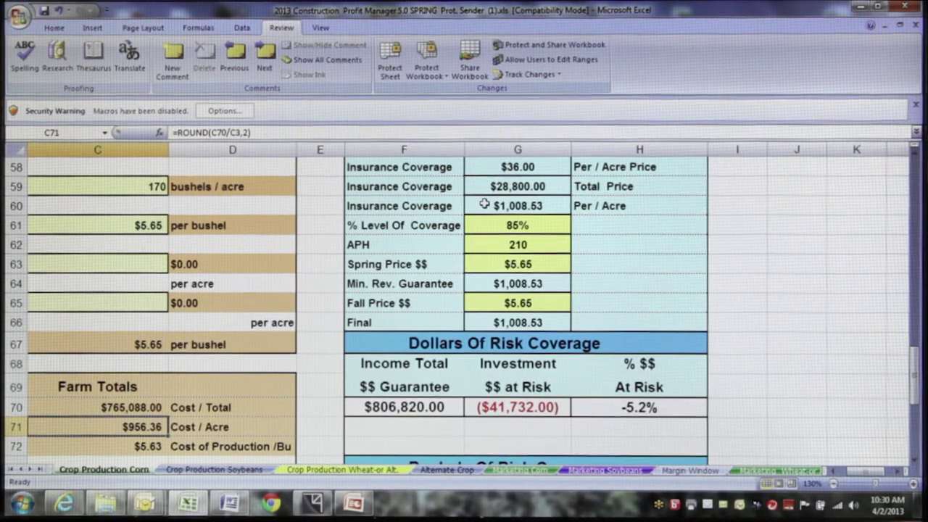
click(60, 11)
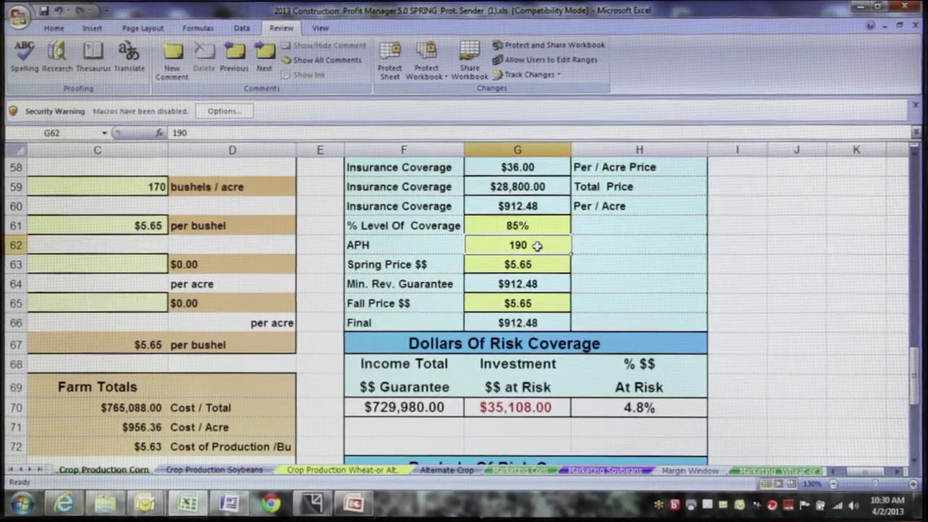
- Set the APH to 120 and the fall price to 7.50 in the insurance calculator
text(120)
click(633, 243)
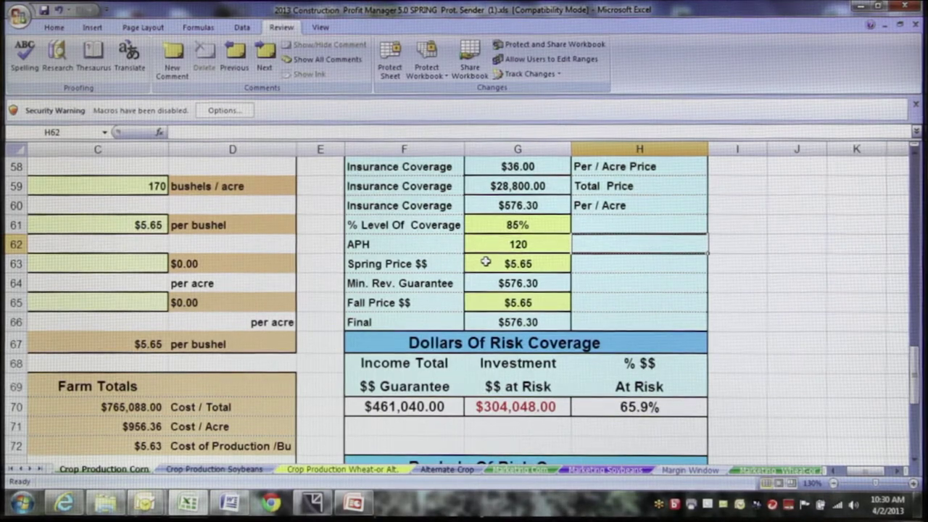
click(478, 303)
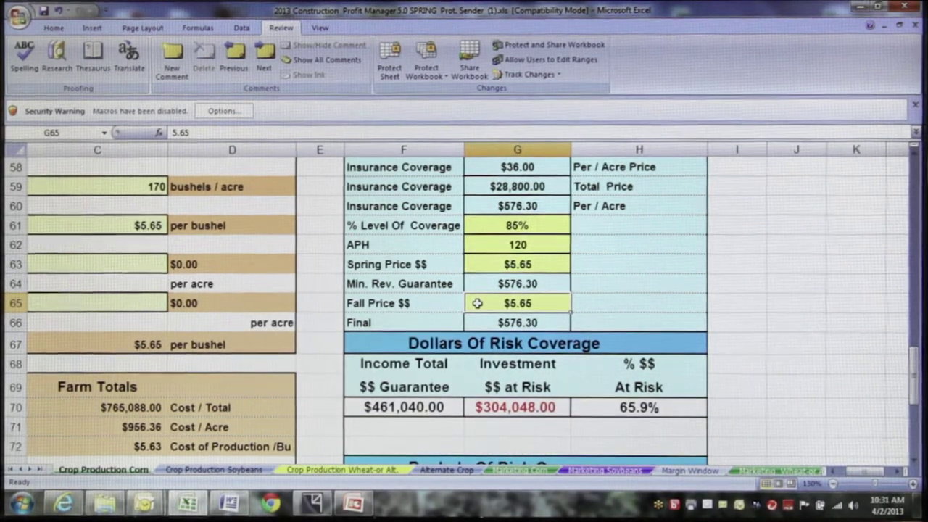
key(BackSpace)
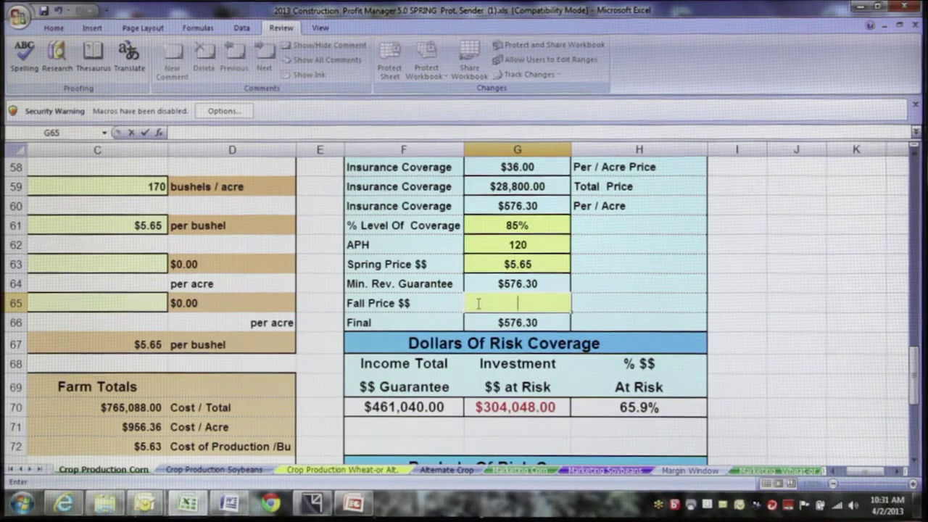
text(7.5)
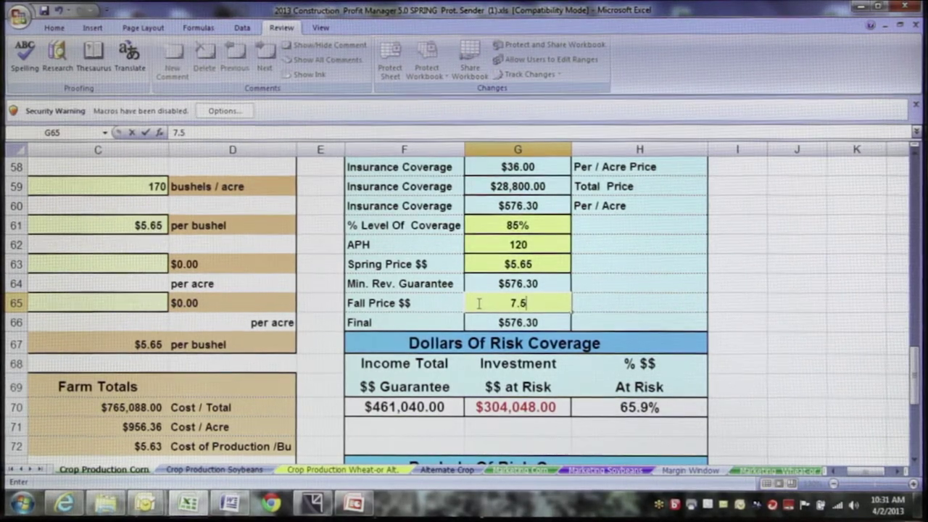
click(632, 309)
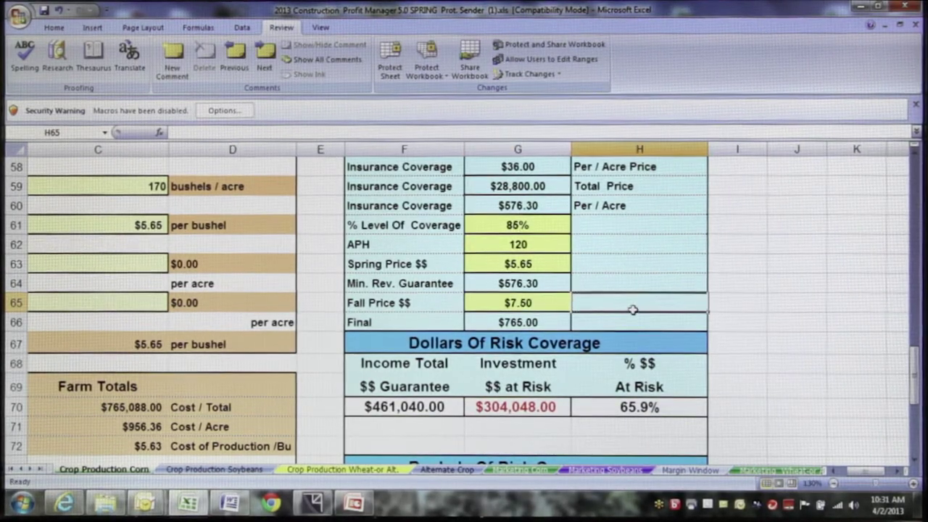
- Set the insurance calculator's APH to 190 and check the final guarantee per acre
click(534, 244)
key(BackSpace)
text(190)
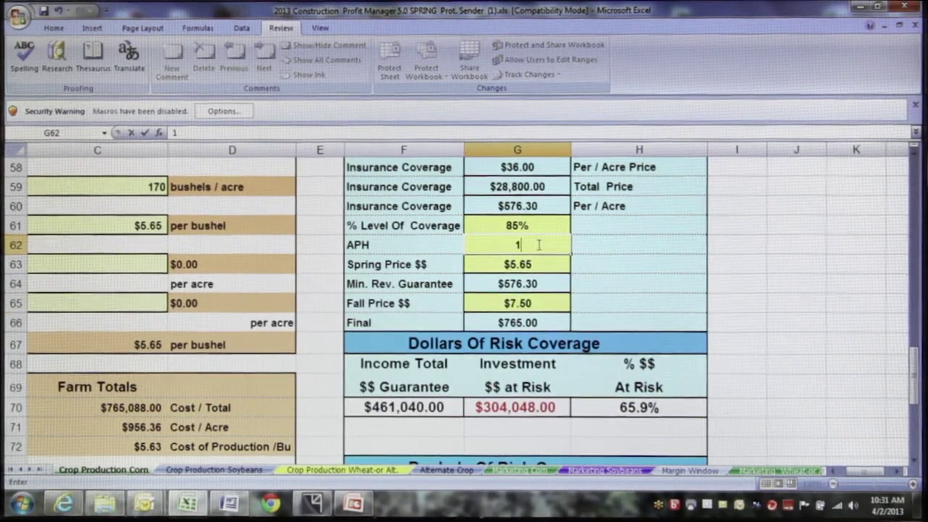
click(659, 265)
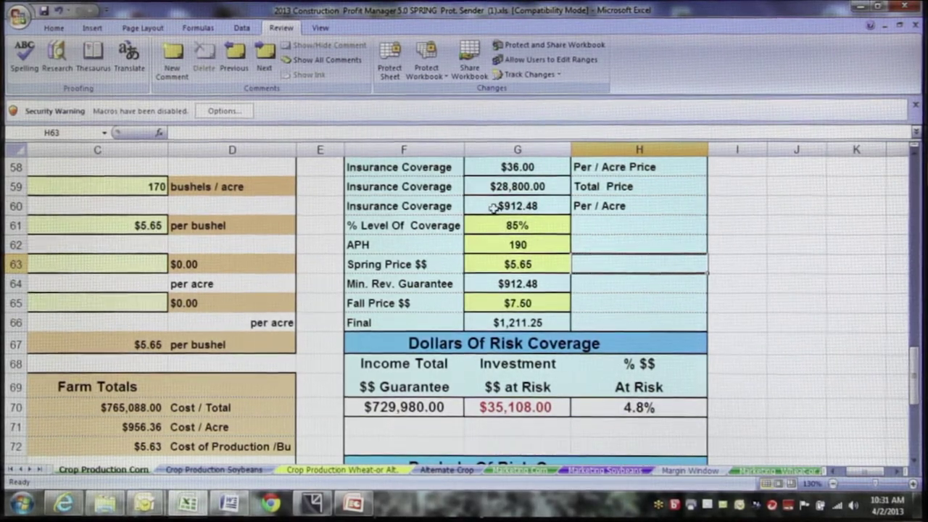
click(485, 322)
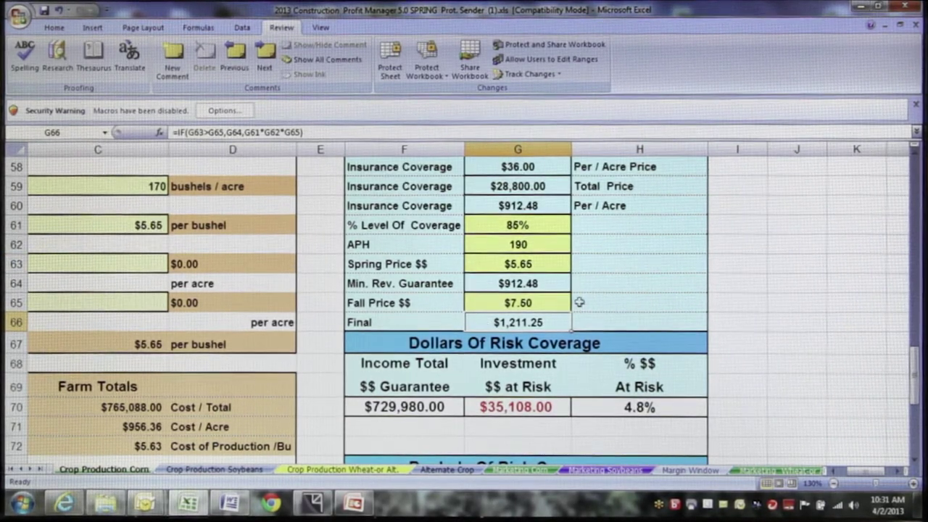
- Set the insurance calculator's fall price to 5.65
click(525, 299)
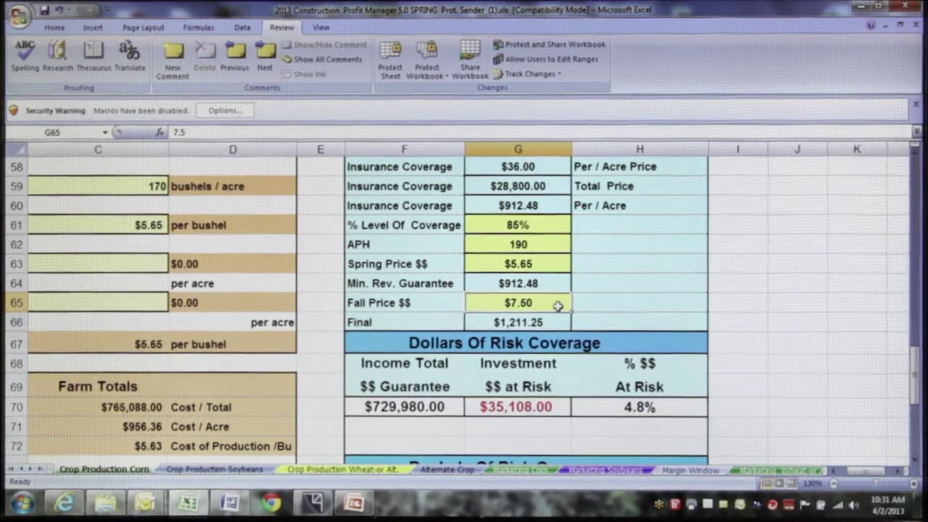
text(5)
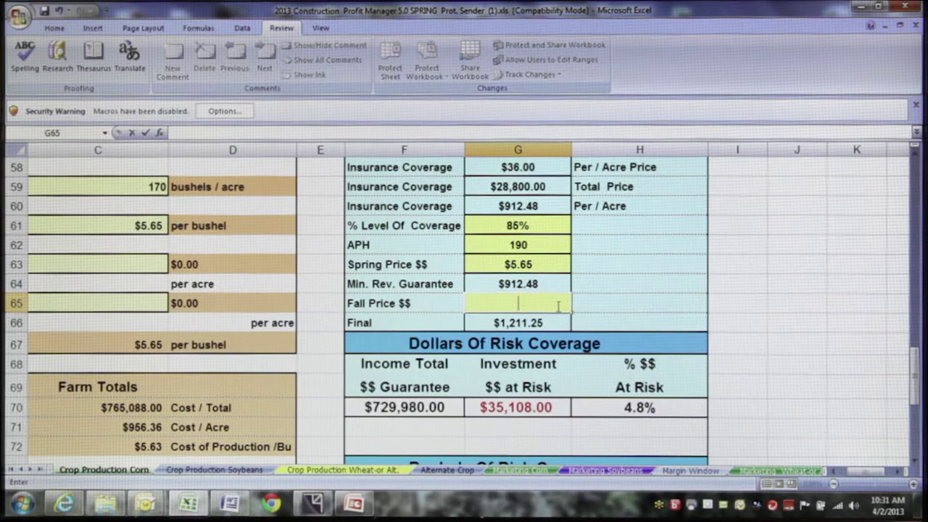
text(.6)
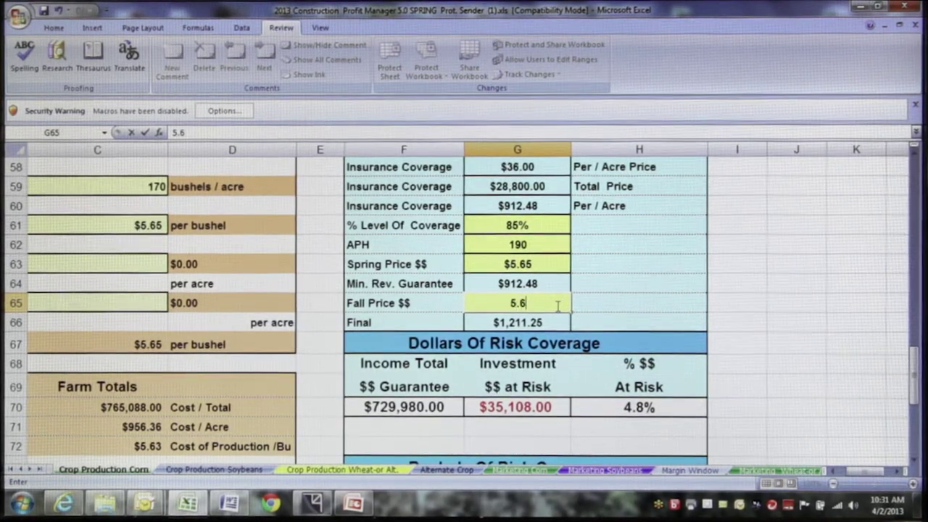
text(5)
click(640, 288)
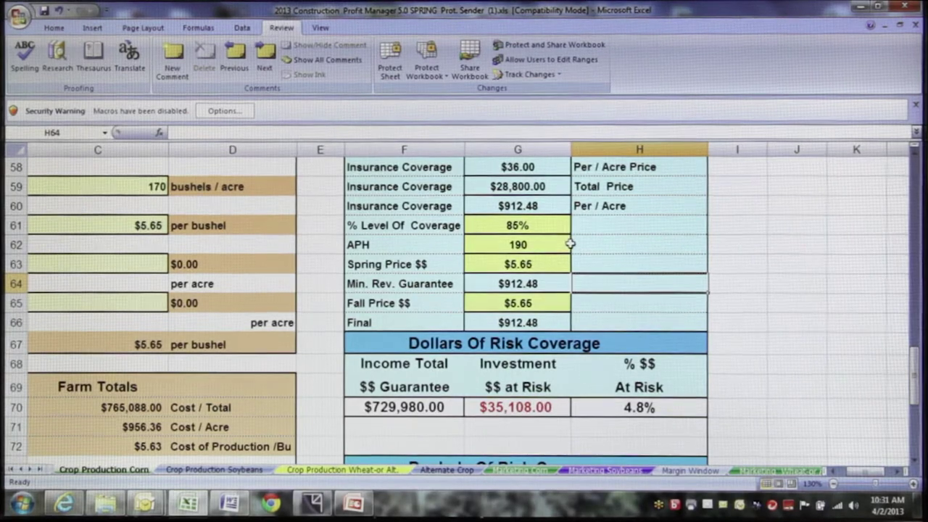
click(553, 304)
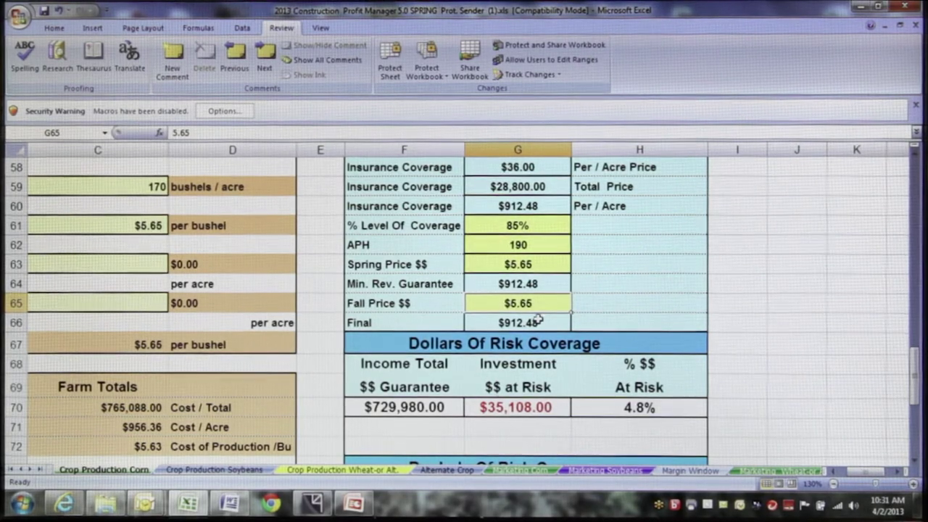
- Record sale 3 on the Marketing Corn sheet at a price of 6.20 for 30,000 bushels and check the total percent sold
click(521, 470)
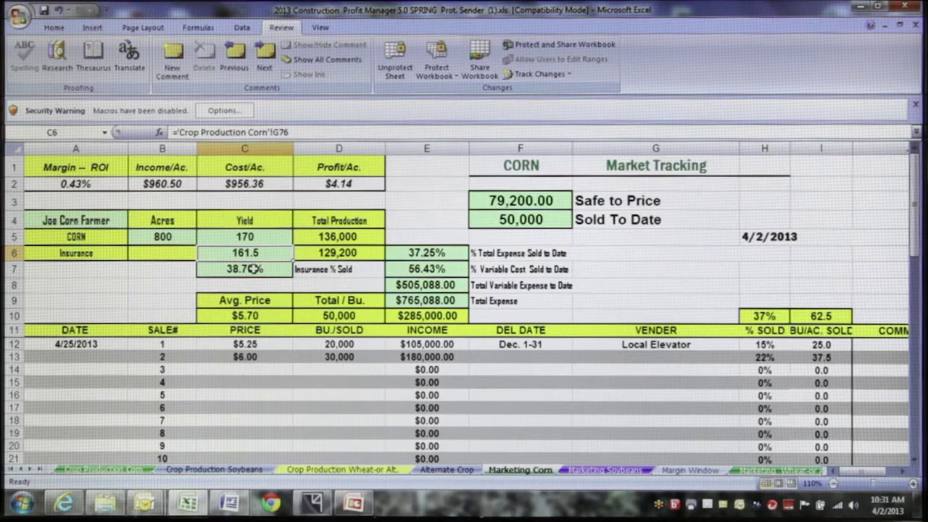
click(267, 369)
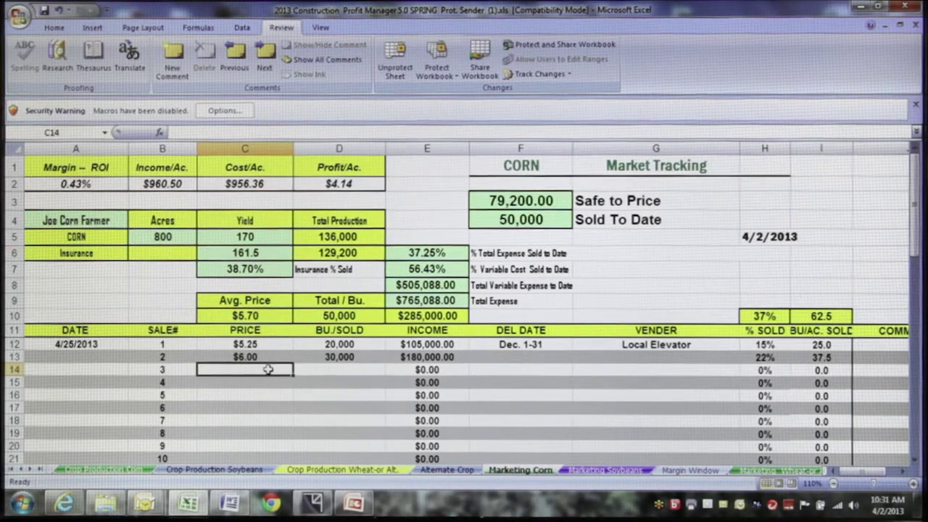
text(6.2)
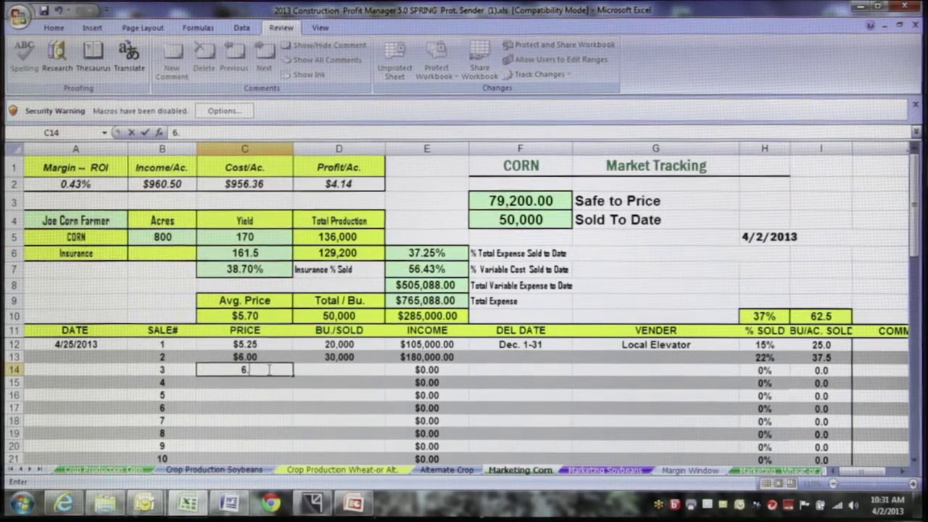
click(360, 365)
text(30000)
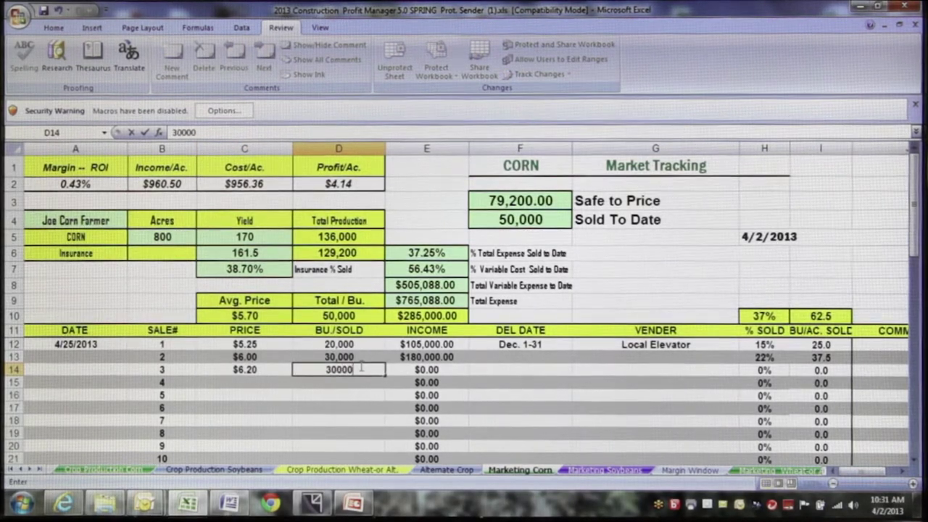
click(269, 422)
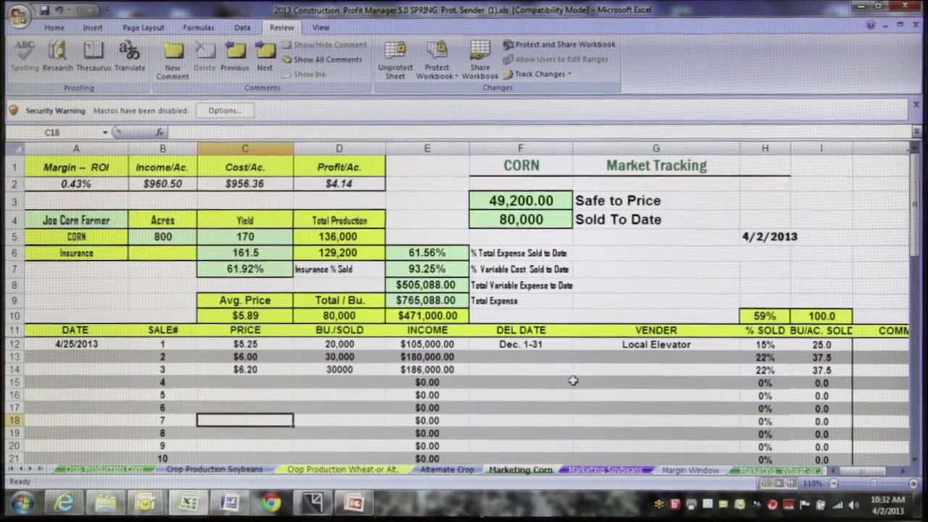
click(748, 316)
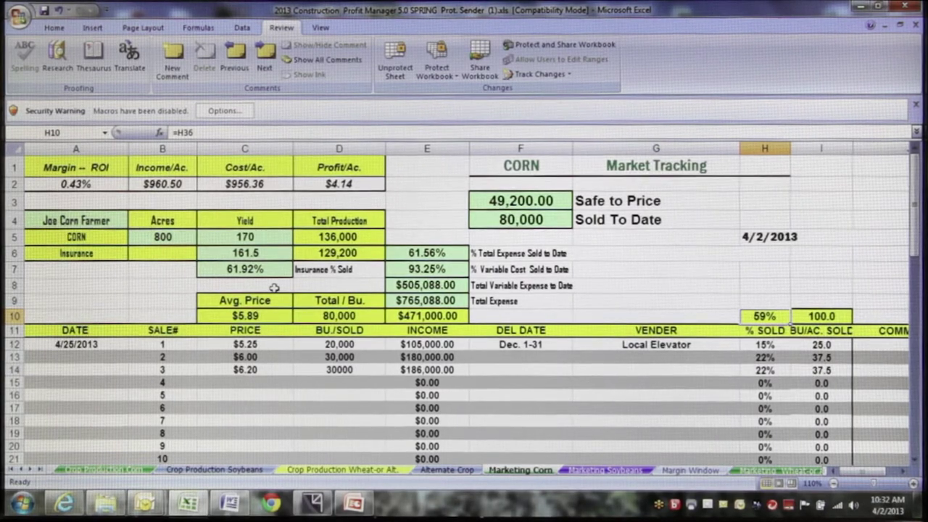
- Check the Safe to Price bushels and record corn sale 4 at a price of 7.00 for 10,000 bushels
click(256, 381)
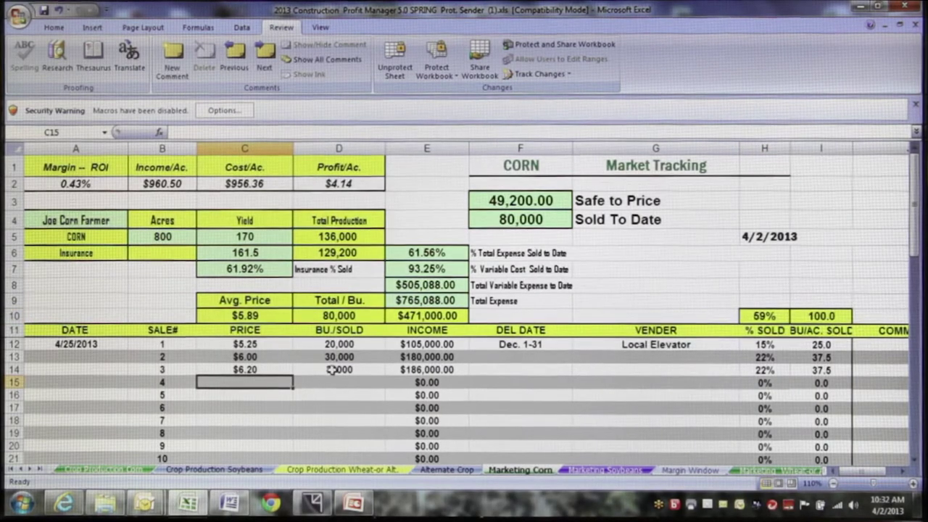
click(477, 198)
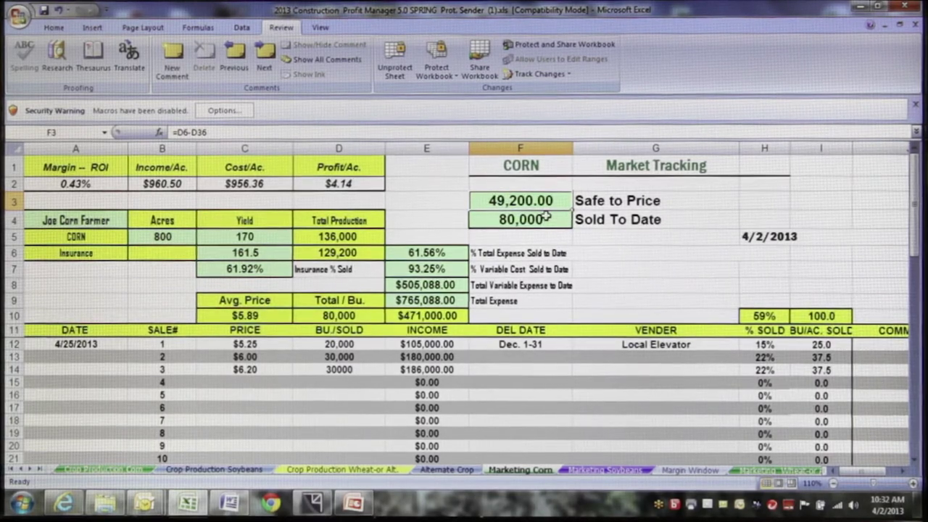
click(280, 382)
text(6)
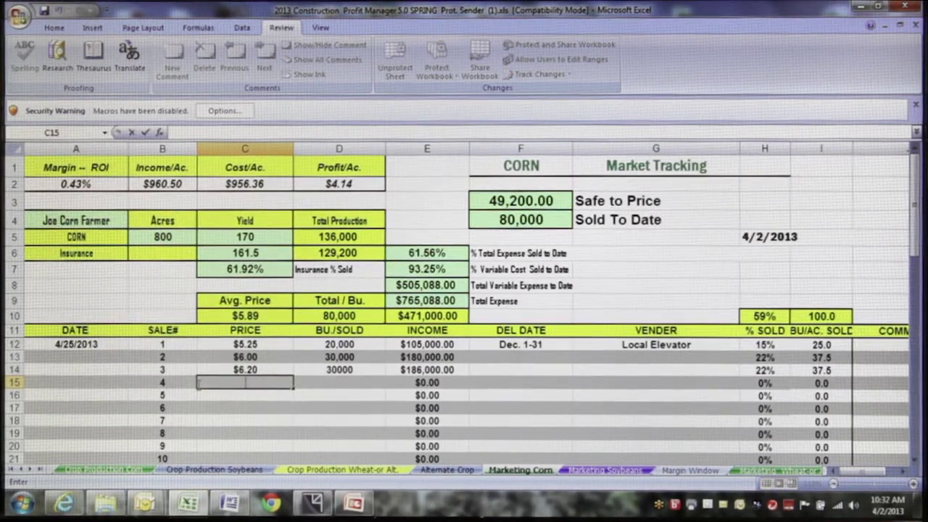
click(258, 407)
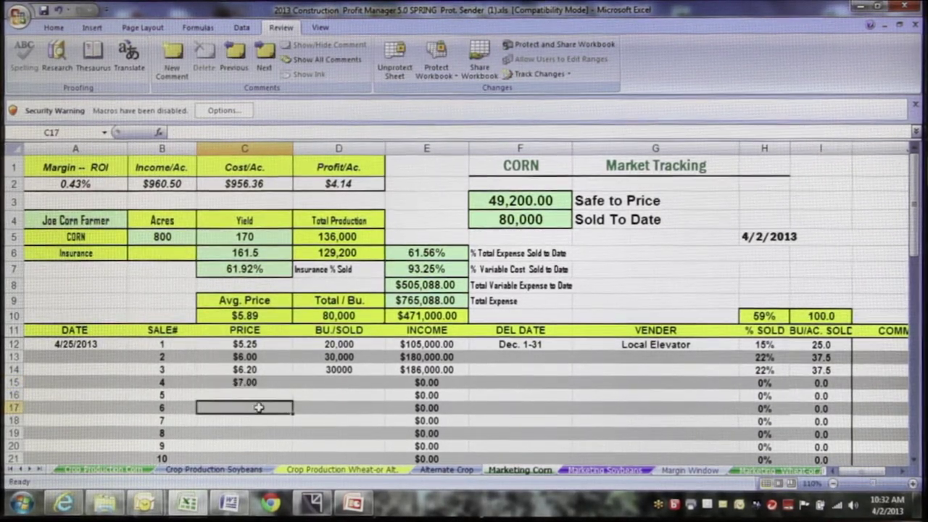
click(309, 383)
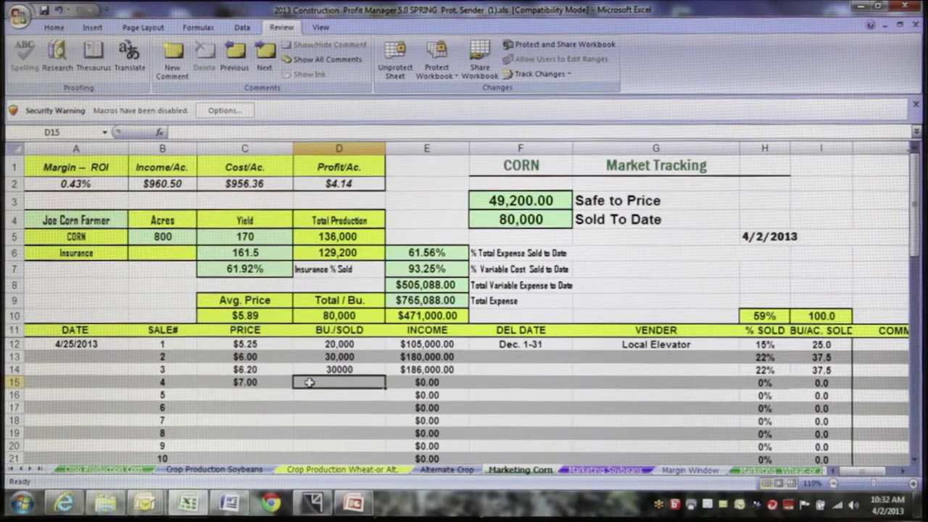
text(10,000)
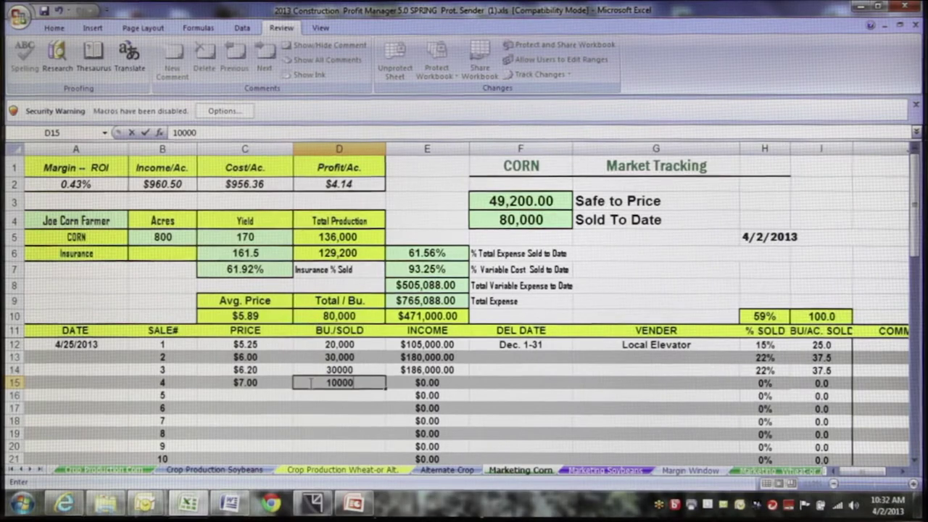
click(307, 419)
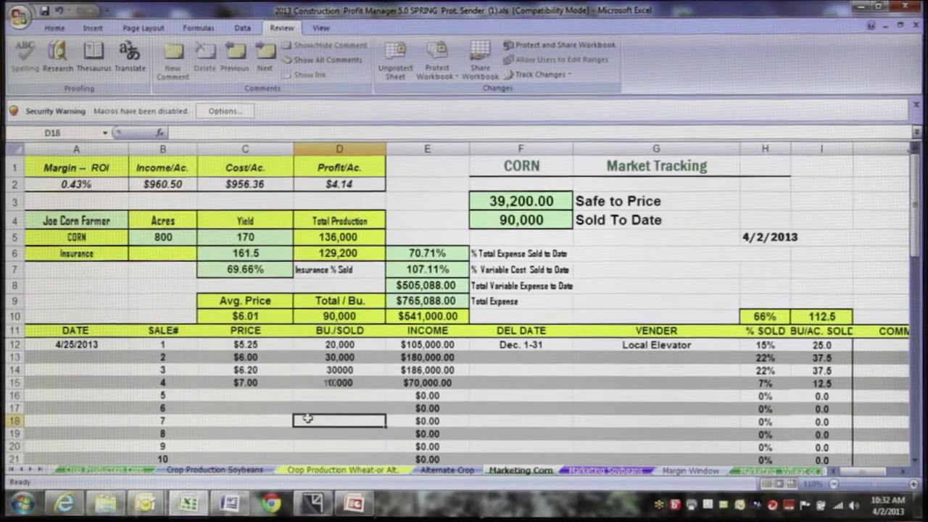
- Record corn sale 5 at a price of 8.00 for 5,000 bushels and check the Safe to Price bushels
click(275, 395)
text(8)
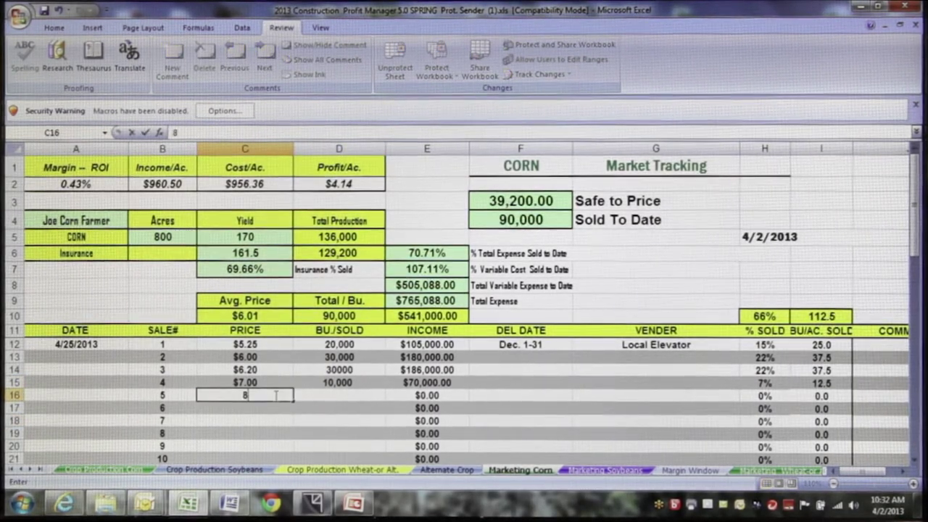
click(309, 394)
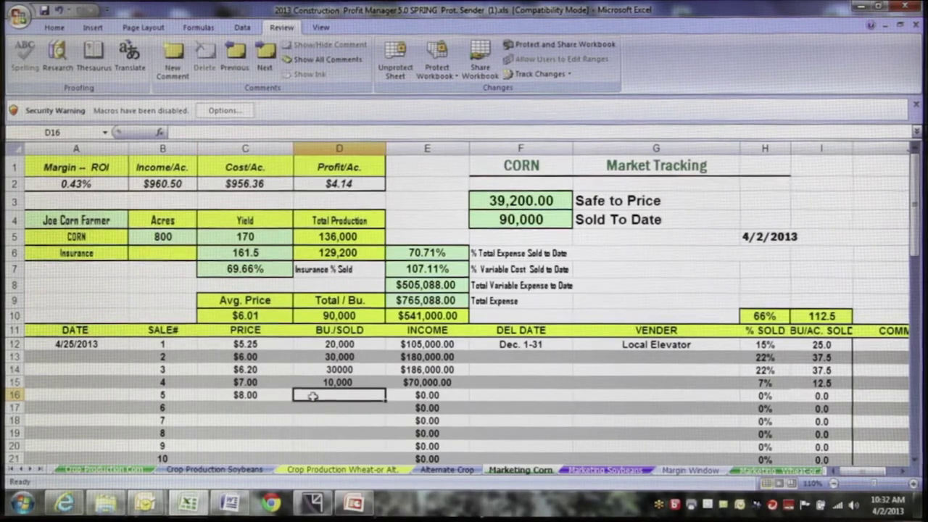
text(5)
click(312, 418)
click(350, 395)
text(0)
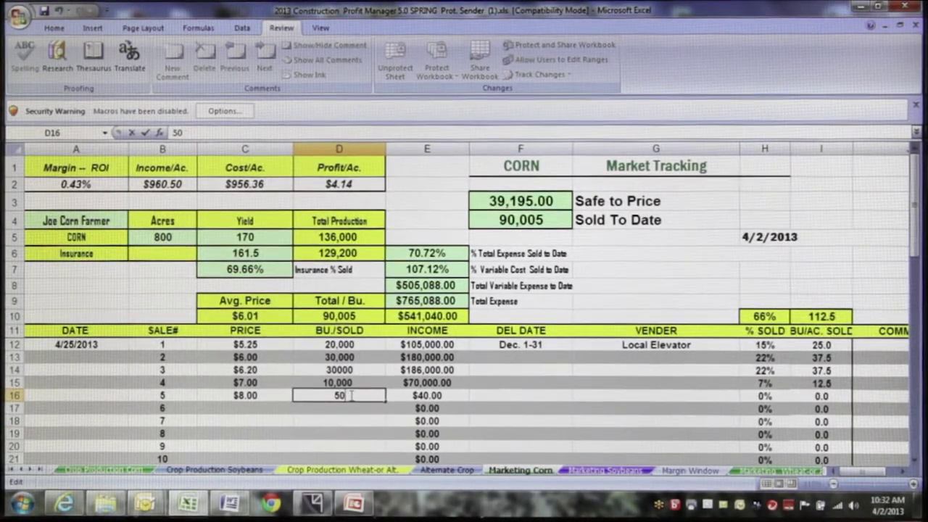
click(316, 422)
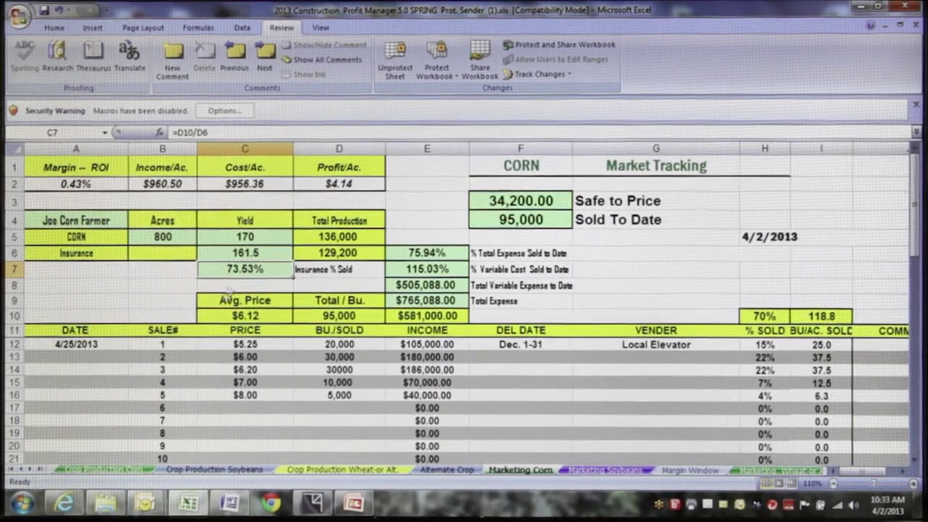
click(482, 200)
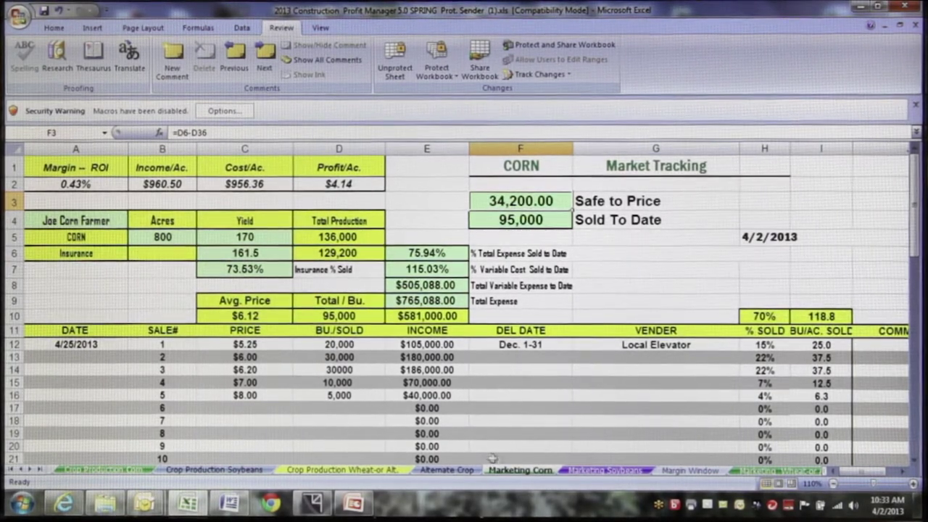
- Set the Return to Management cost per acre to 160 on the Crop Production Corn sheet
click(604, 470)
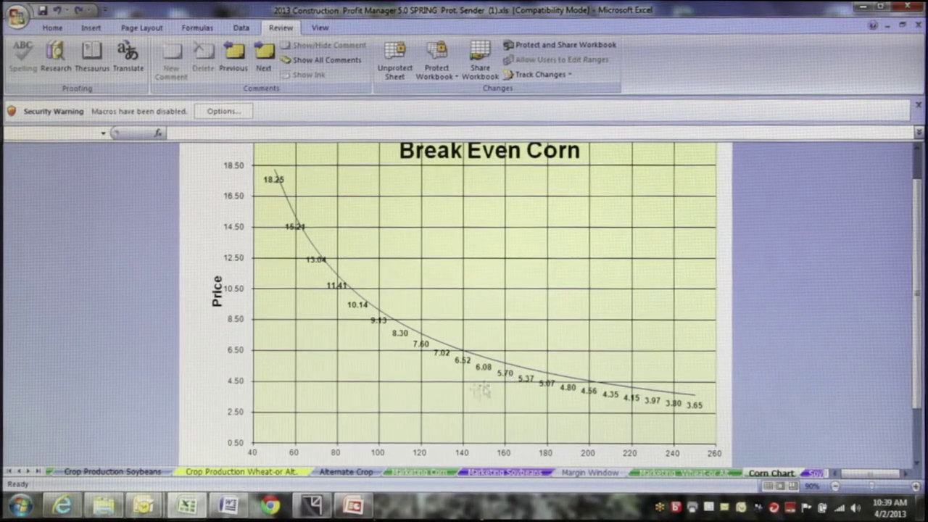
click(46, 474)
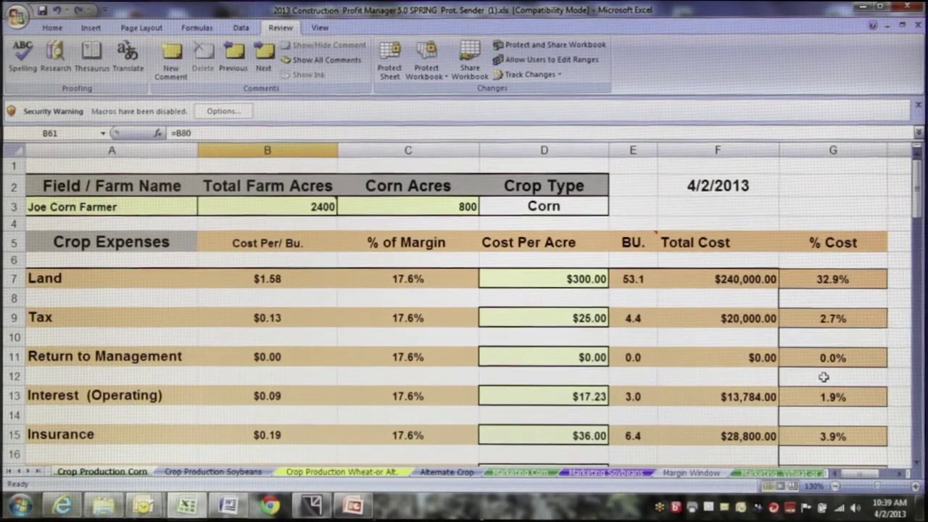
click(917, 464)
click(917, 464)
click(917, 464)
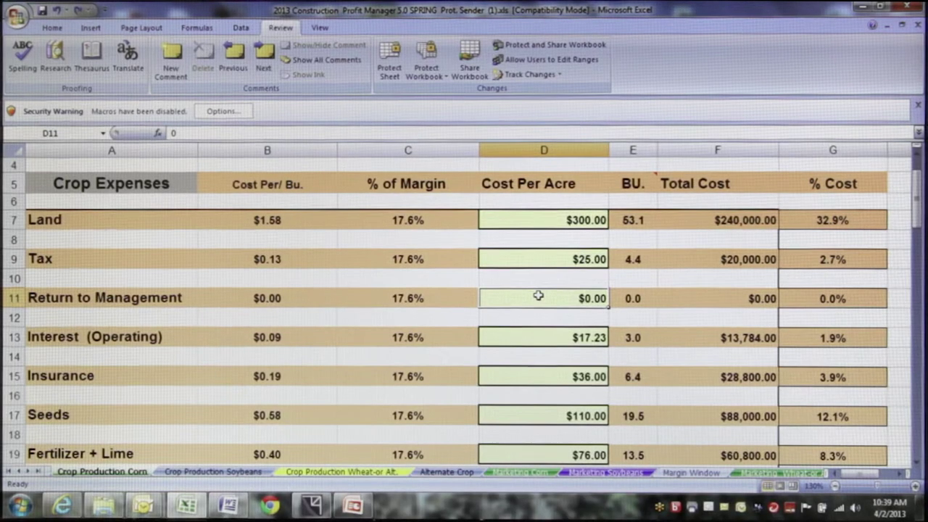
text(1)
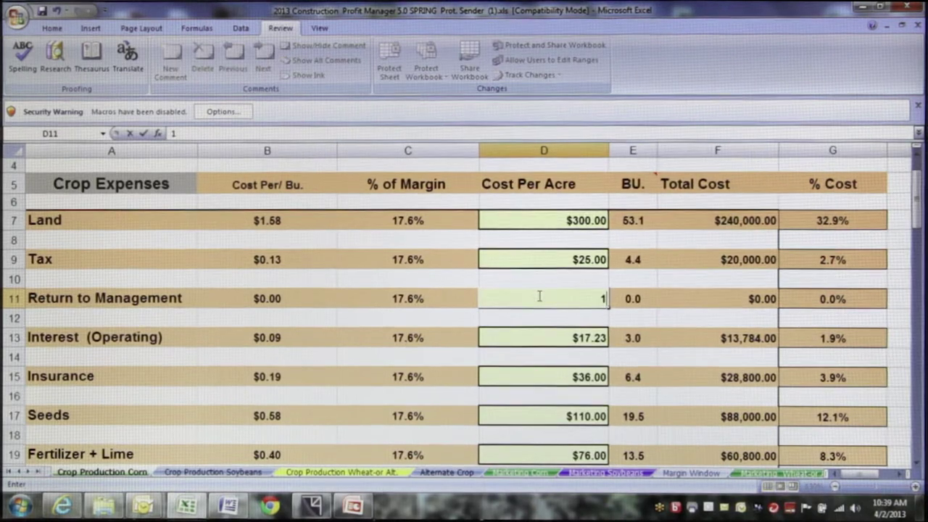
text(60)
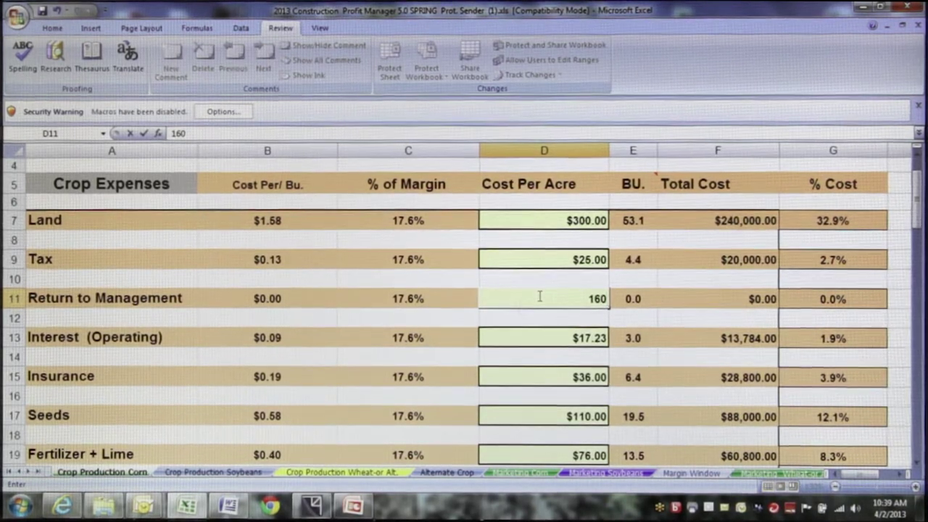
click(460, 301)
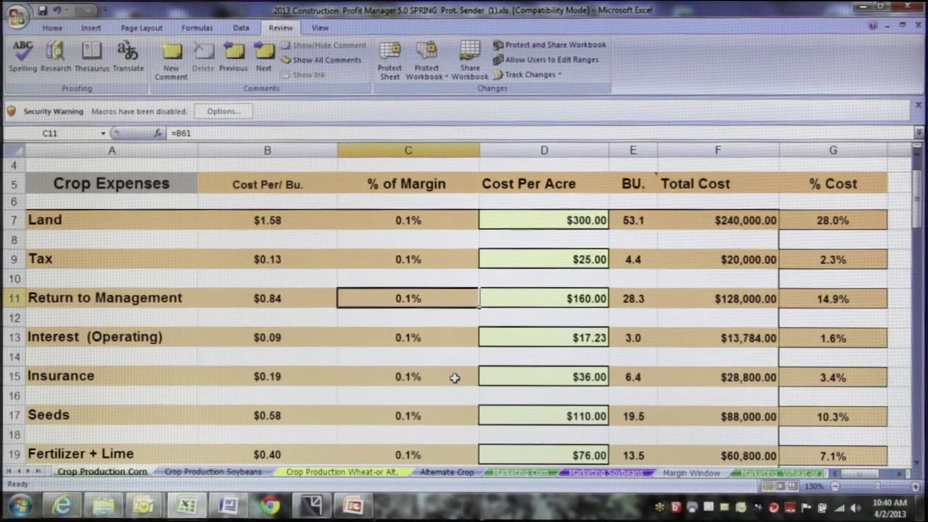
- Examine the Return to Management row's total cost, percent of cost, bushels and cost per bushel
click(530, 298)
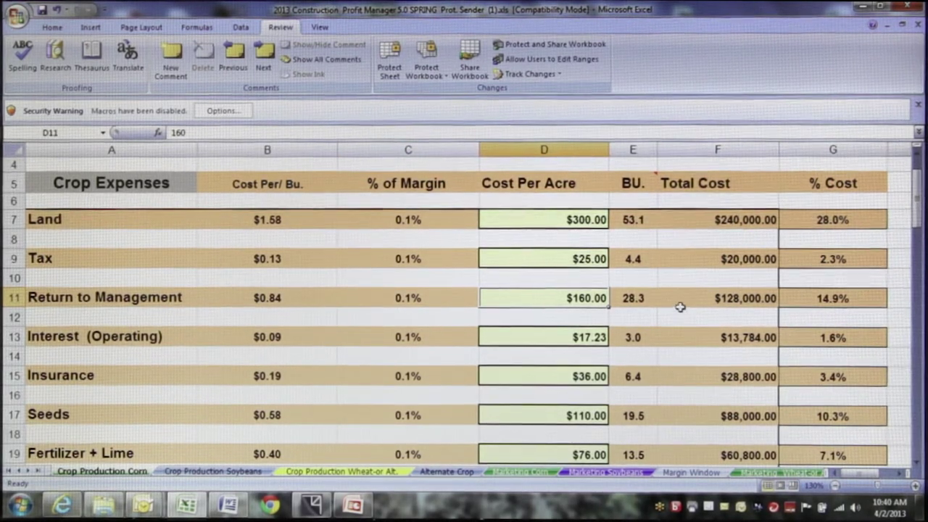
drag(919, 219, 919, 204)
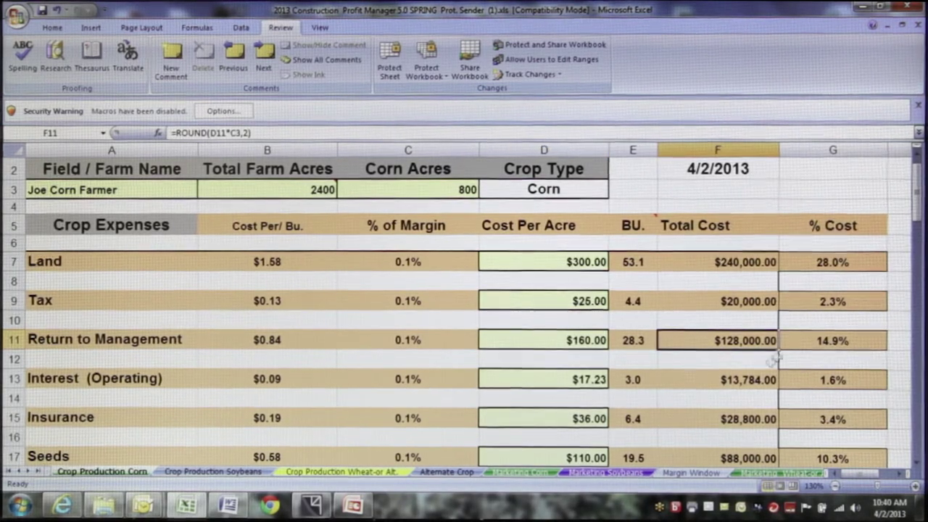
click(806, 341)
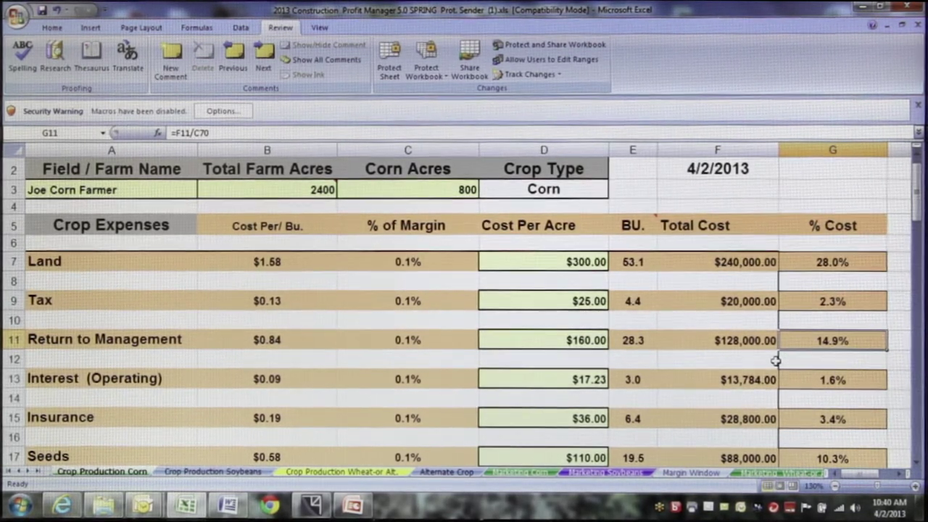
click(622, 342)
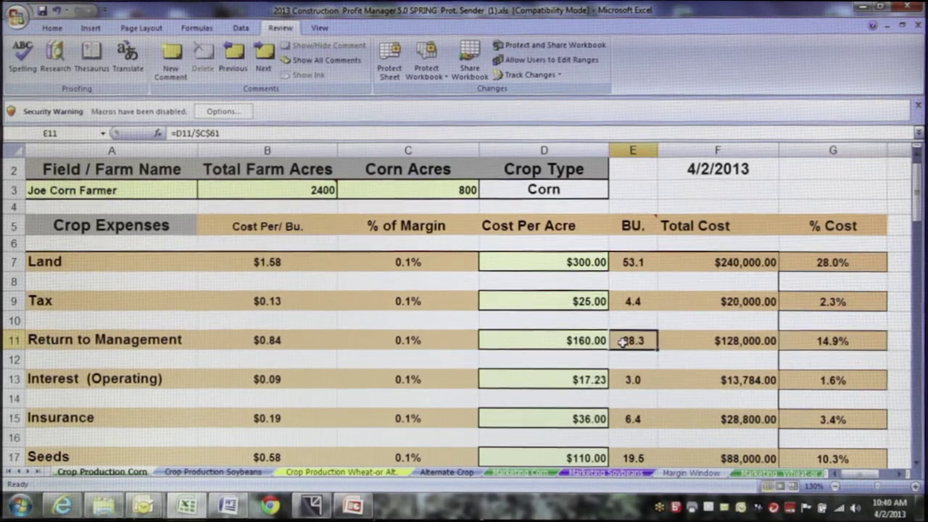
click(300, 339)
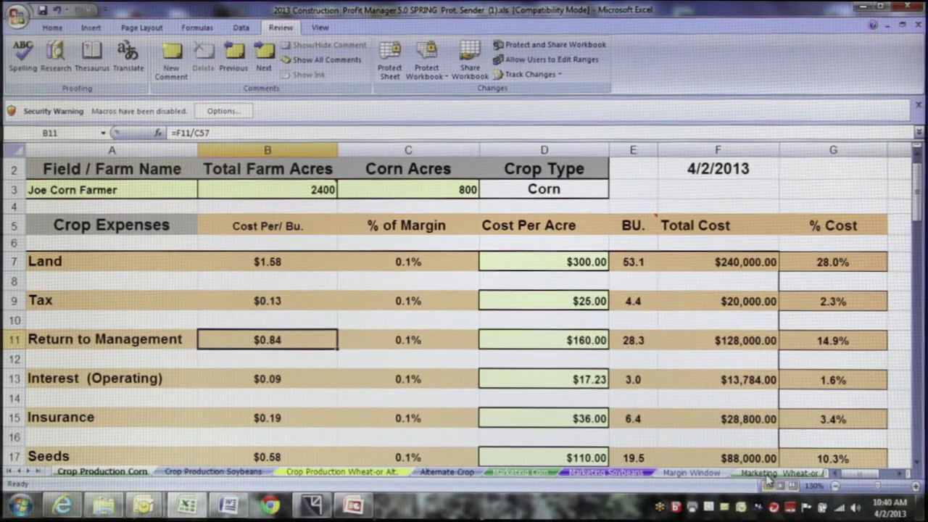
- Examine the break-even curve on the Corn Chart sheet and open the Soybean Chart sheet
click(28, 472)
click(27, 472)
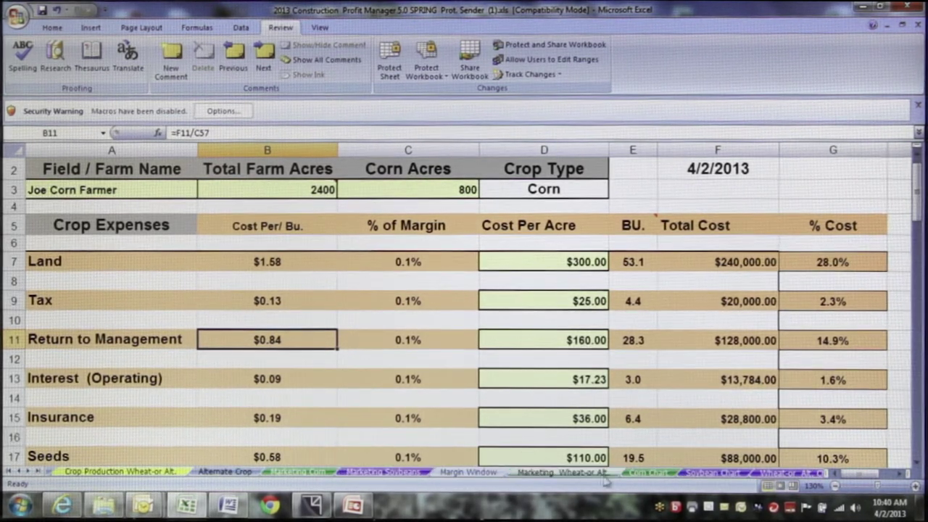
click(643, 473)
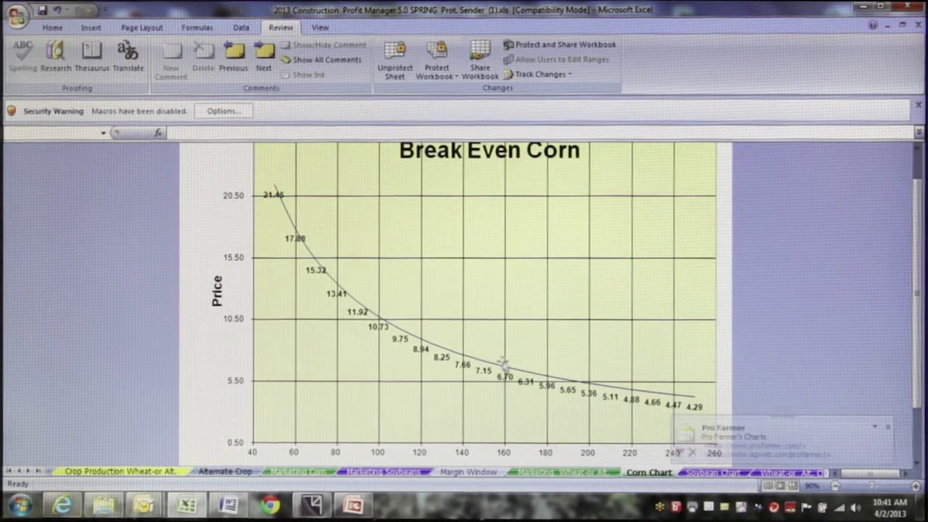
click(887, 426)
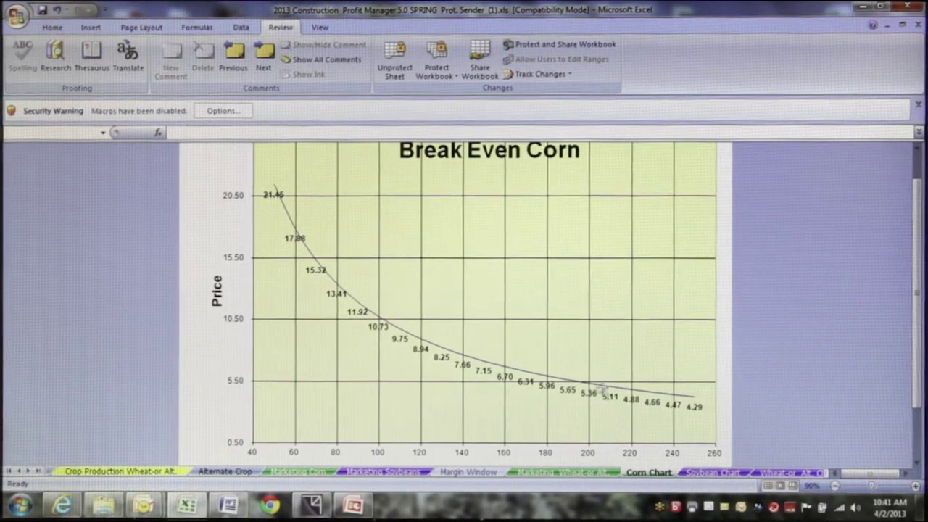
click(715, 474)
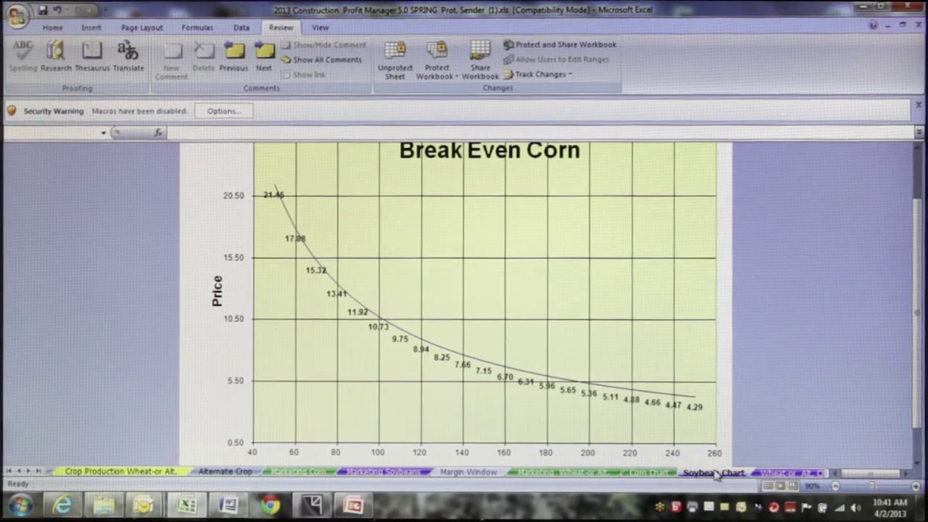